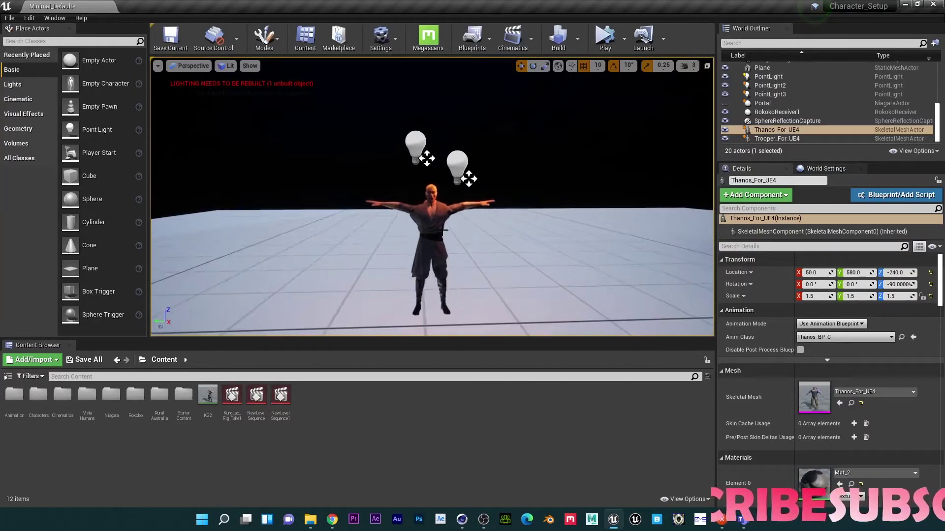
- Dolly the level viewport camera in to a close-up of the Thanos character's face
scroll(444, 231, "up", 10)
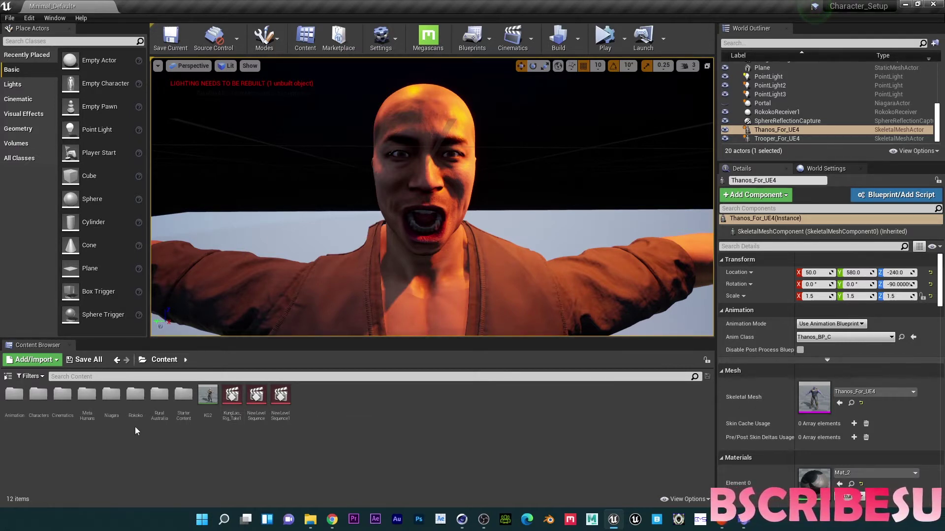
- Browse the Rokoko content folder, then launch Rokoko Studio by searching 'rokoko' in Windows Search
double_click(133, 403)
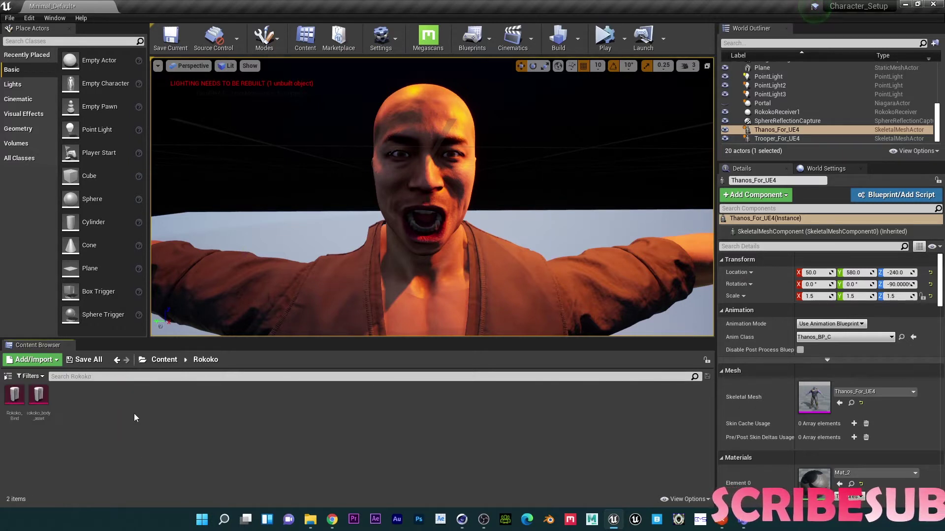
left_click(161, 361)
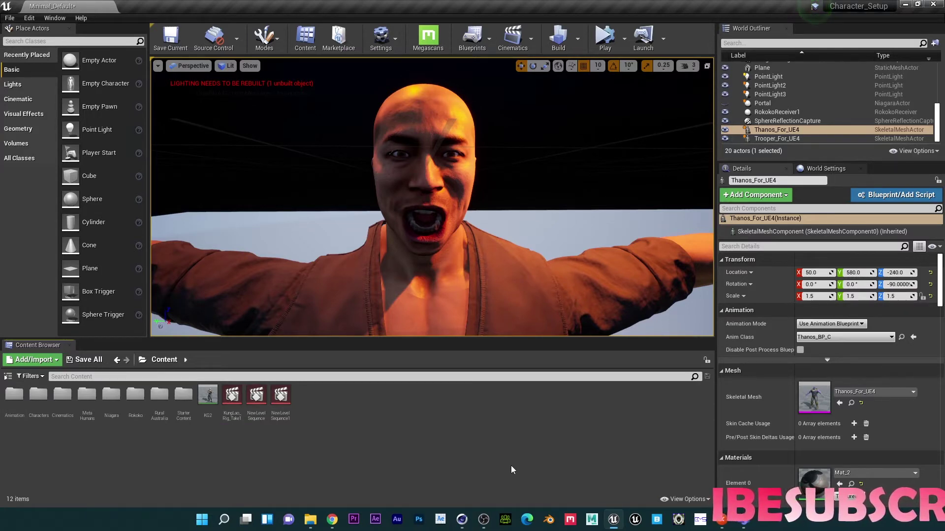
left_click(224, 519)
type("rokoko")
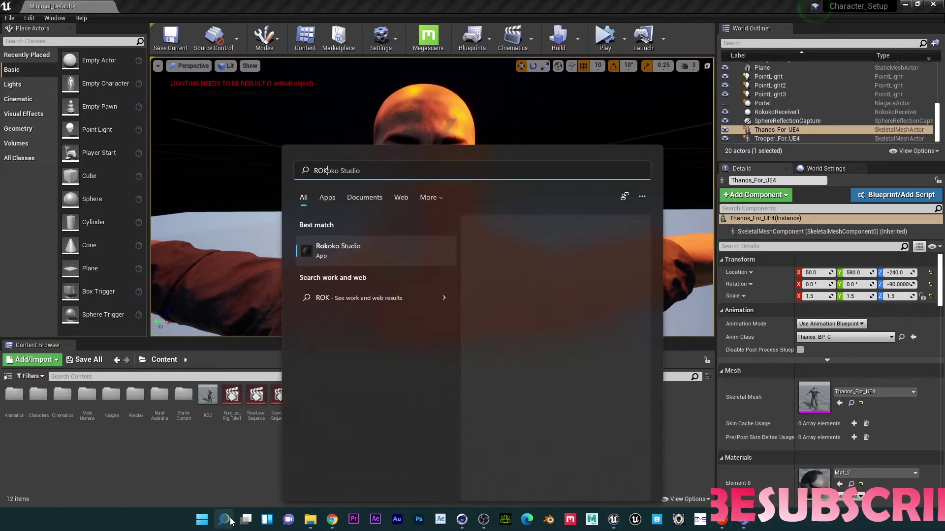
key("Return")
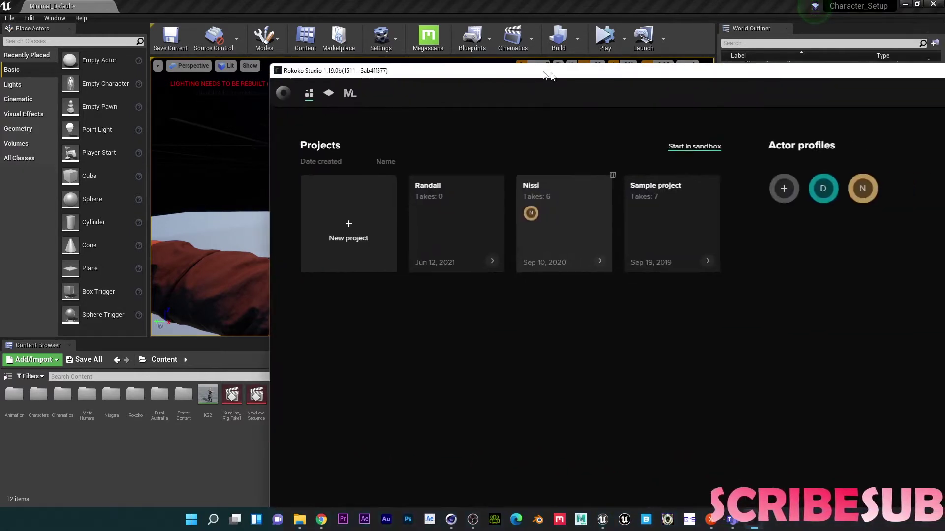
- Maximize Rokoko Studio, open the Nissi project, and play then pause the BATS take
double_click(545, 73)
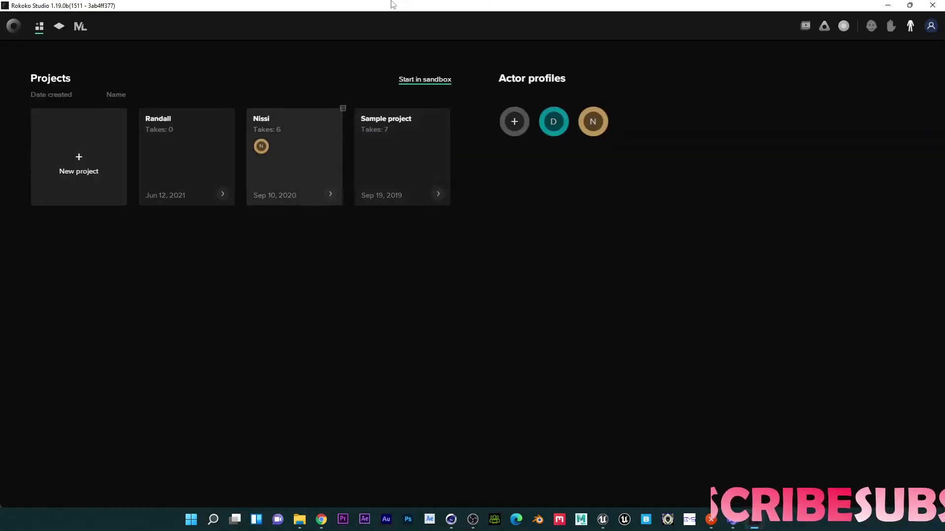
left_click(330, 161)
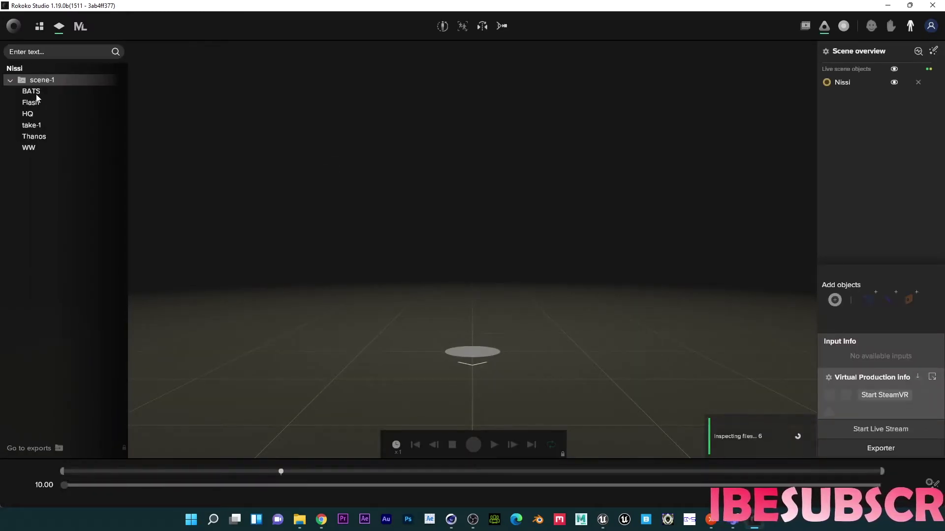
double_click(32, 93)
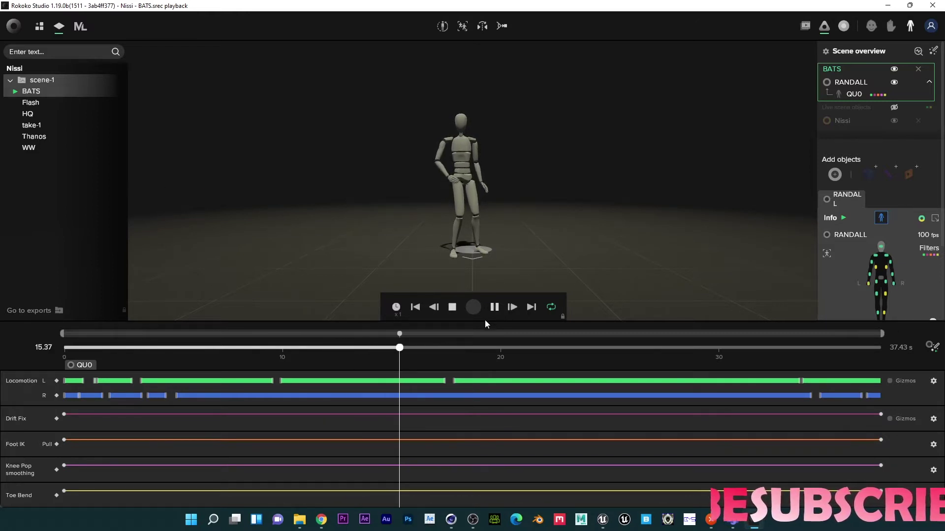
left_click(494, 307)
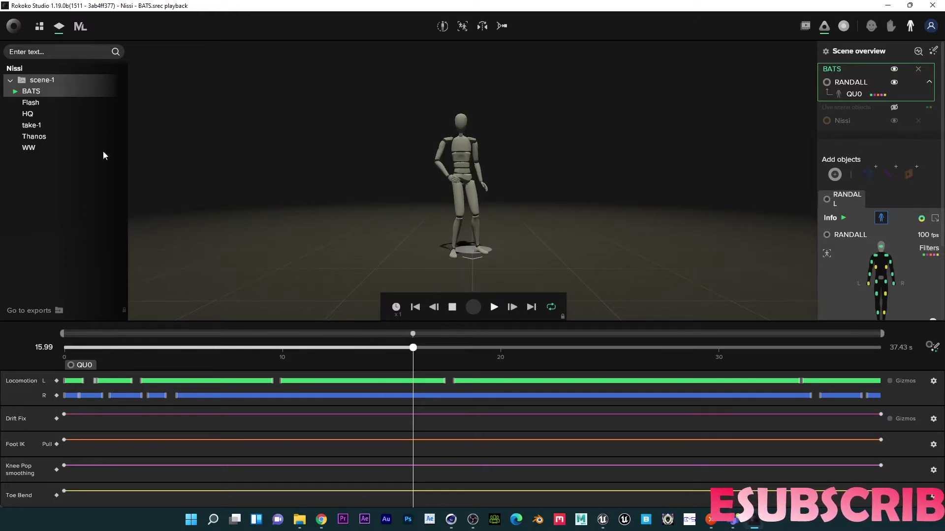
- View the BATS take's Export options, close them, and return to the Unreal editor
right_click(37, 101)
left_click(57, 109)
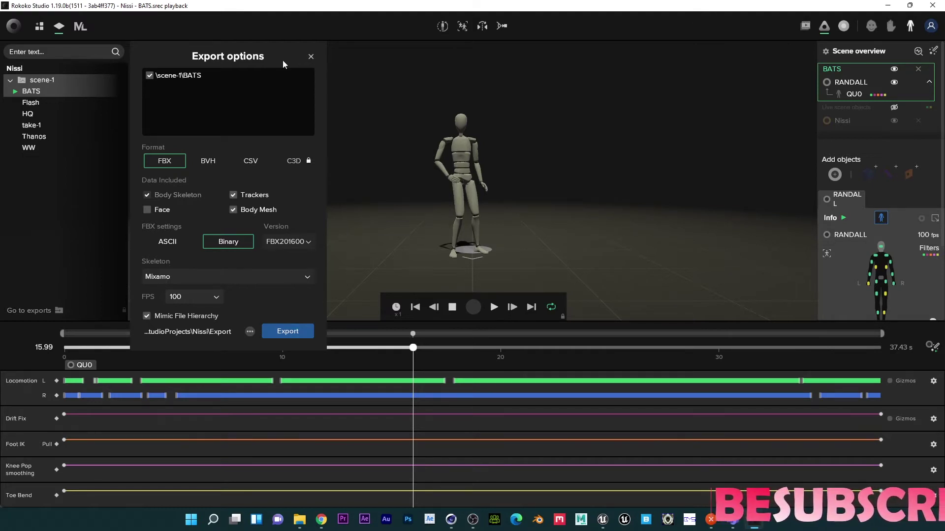
left_click(309, 56)
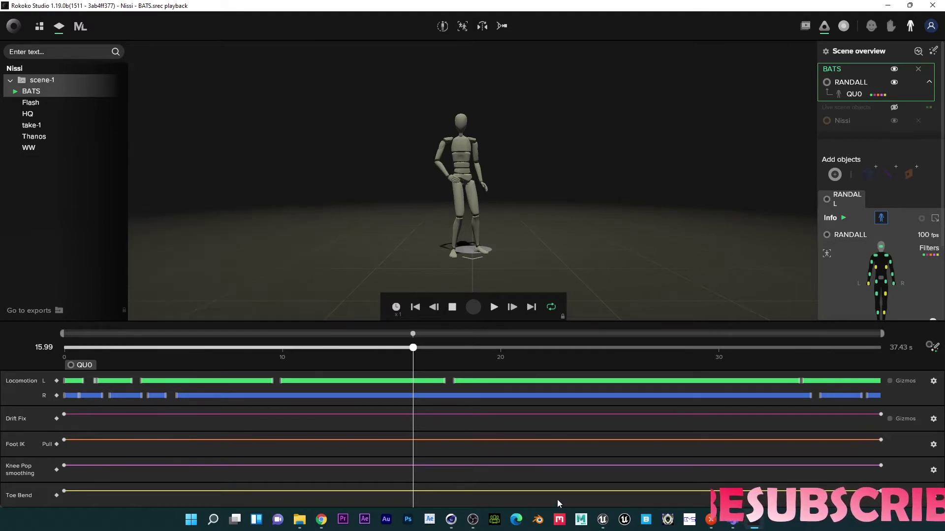
left_click(602, 519)
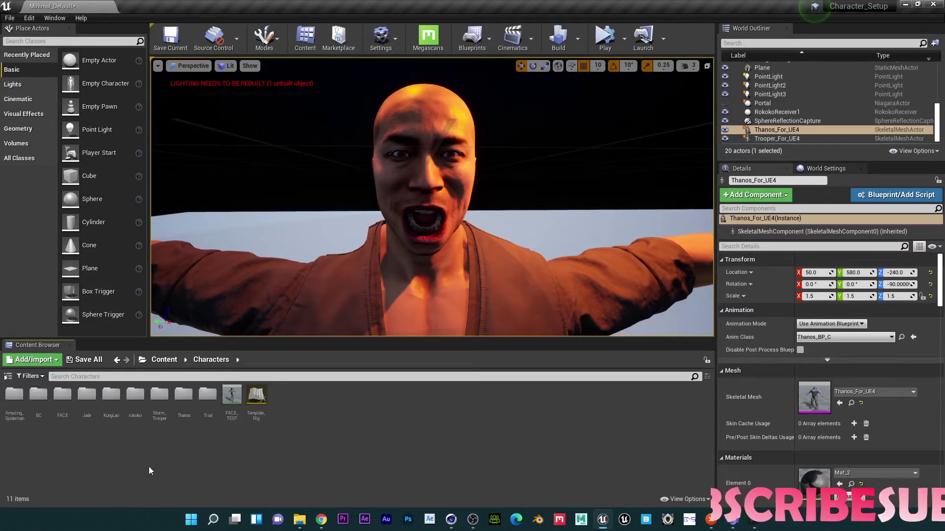
- Open Rokoko_Puppet_Skeleton from Characters > rokoko and show its Retarget Manager
double_click(135, 394)
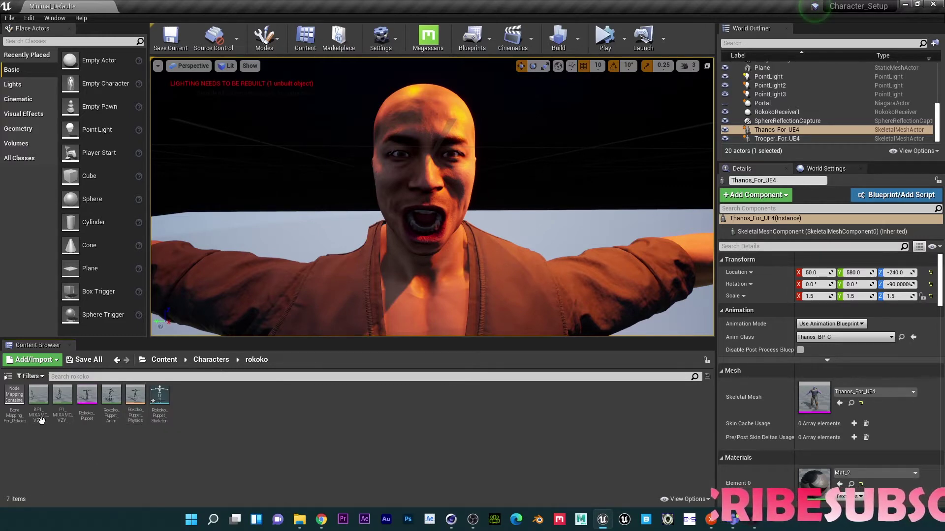
double_click(159, 396)
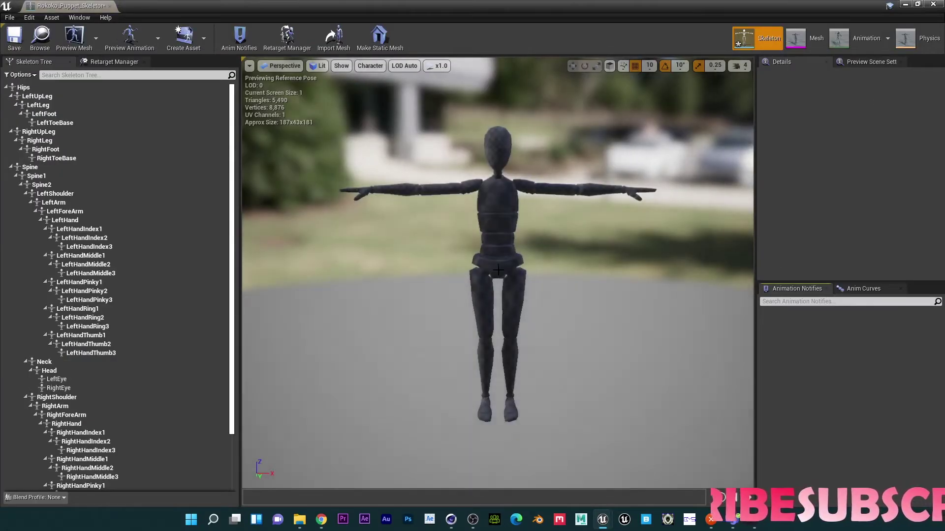
scroll(492, 267, "up", 3)
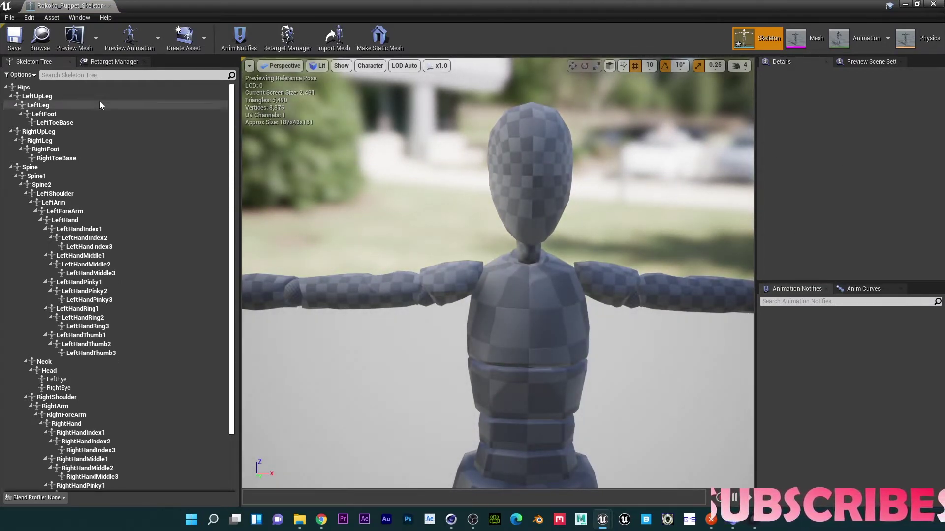
left_click(118, 63)
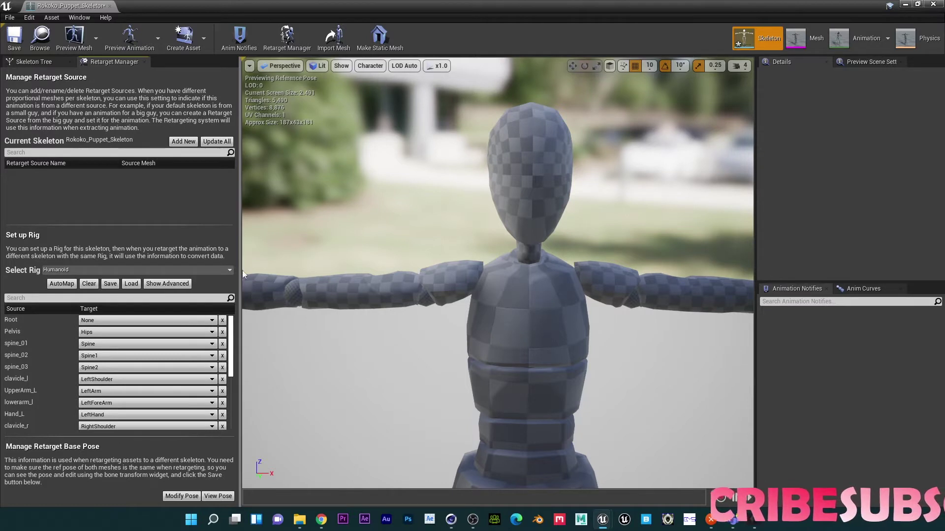
- Apply the Humanoid rig twice to reset mappings, and map Pelvis to the Hips bone
left_click(66, 271)
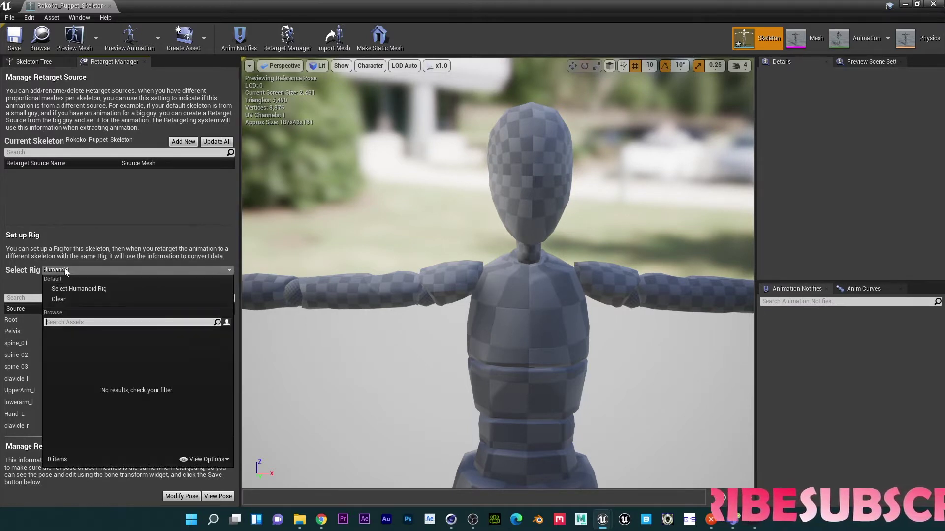
left_click(86, 289)
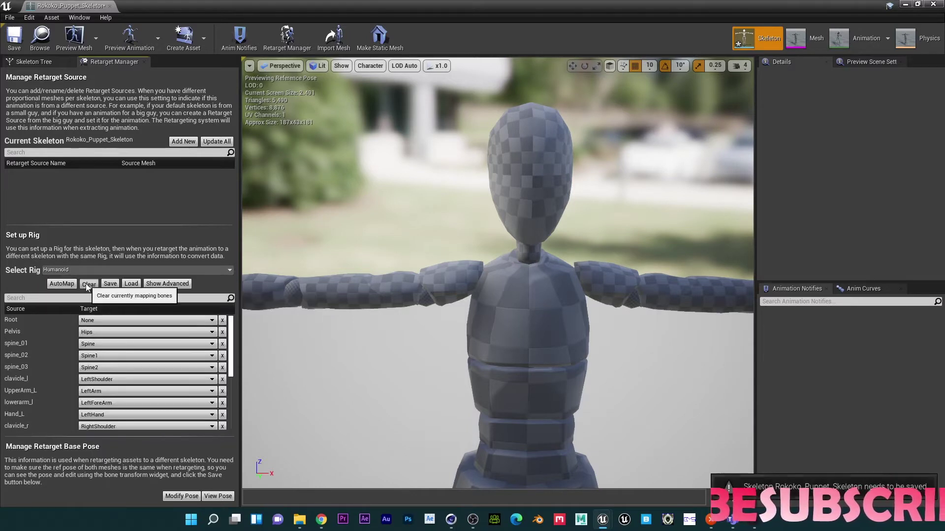
left_click(84, 270)
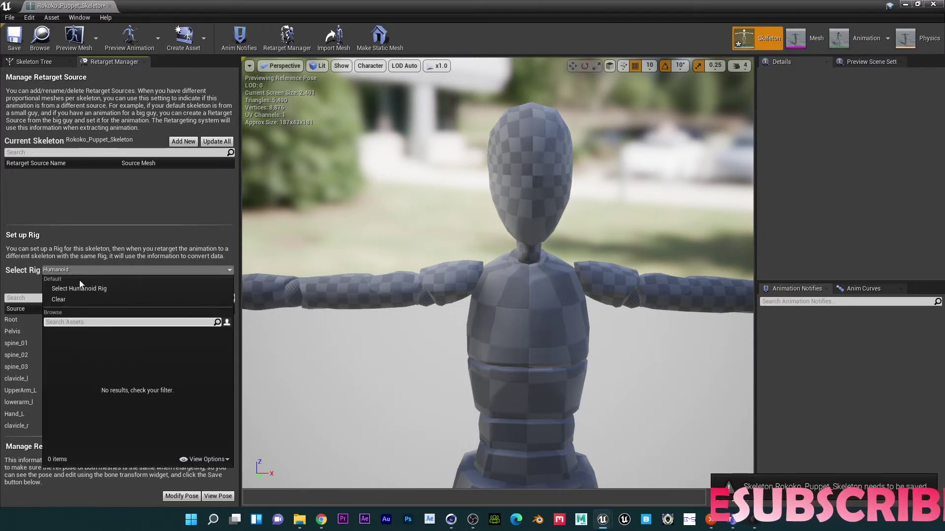
left_click(224, 288)
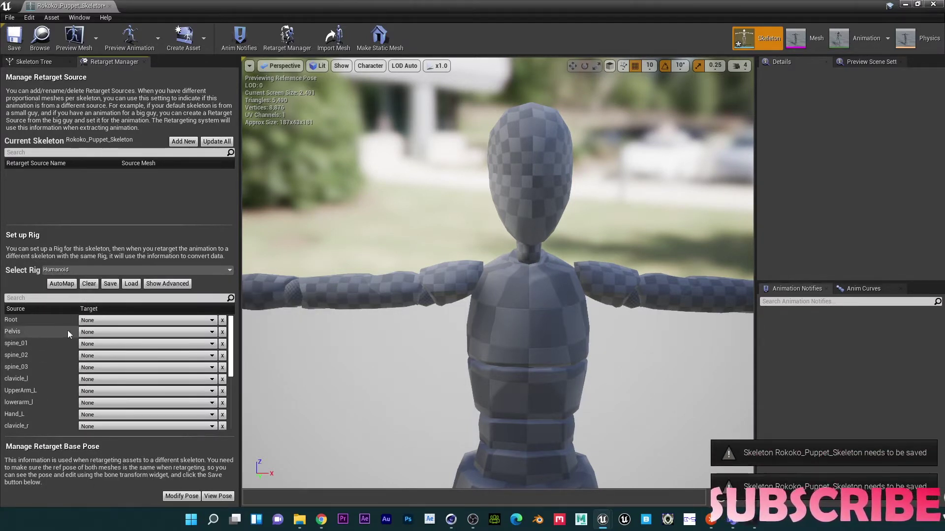
left_click(129, 337)
left_click(98, 92)
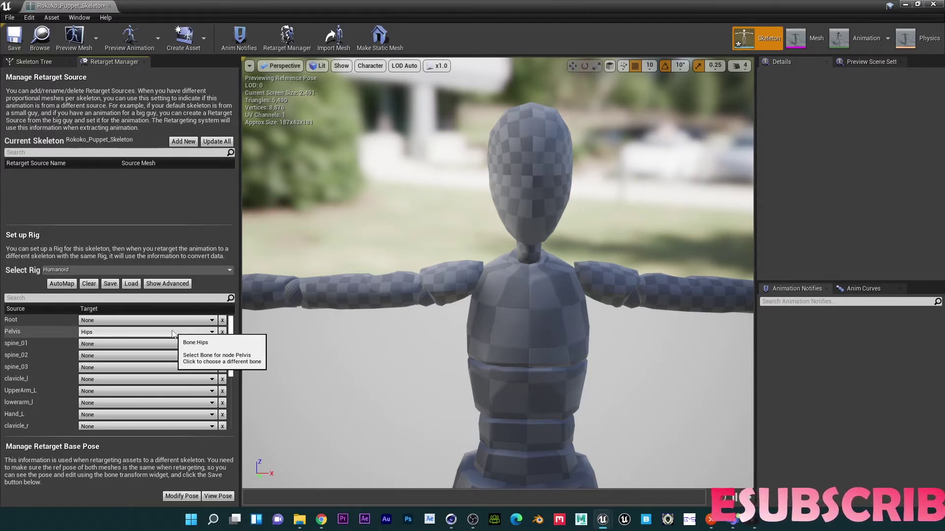
scroll(514, 281, "down", 5)
scroll(493, 283, "up", 5)
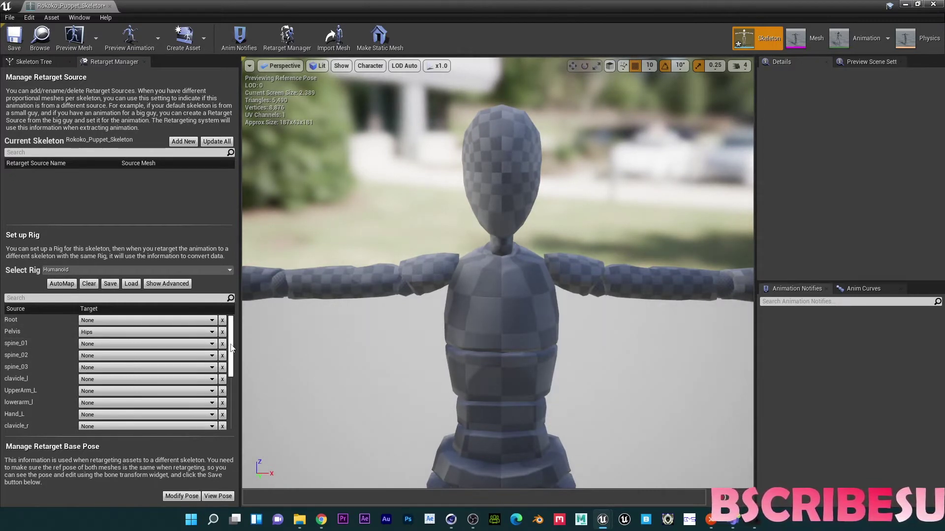
scroll(226, 347, "down", 3)
scroll(233, 344, "up", 3)
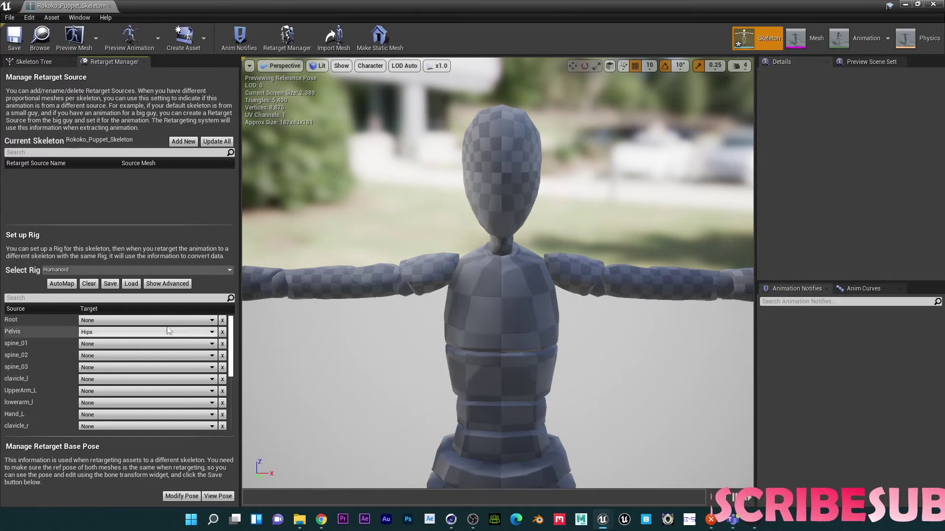
- Show the advanced bone rows and map index_01_l to LeftHandIndex1
left_click(165, 285)
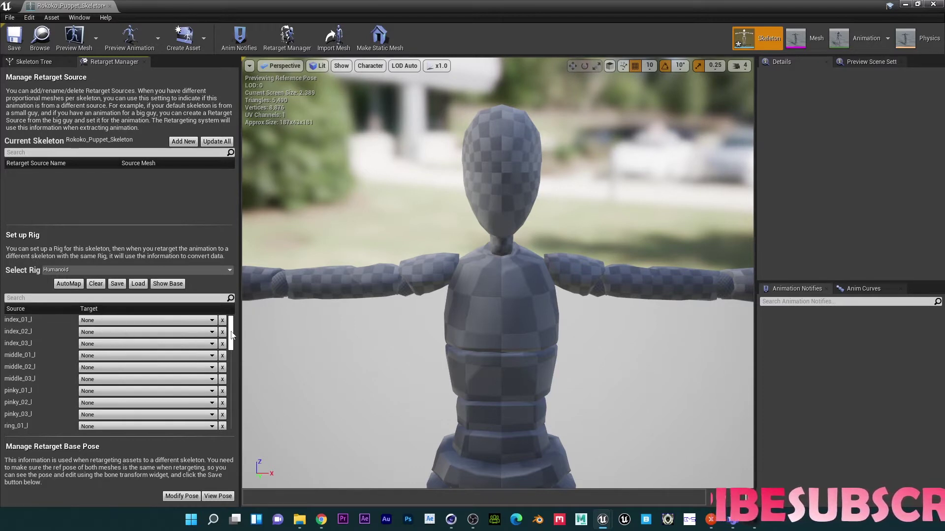
left_click(127, 324)
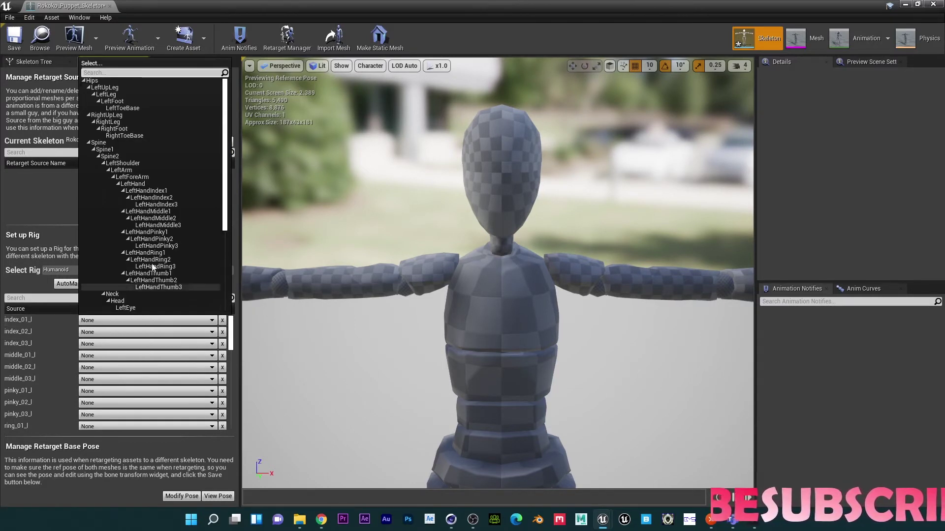
left_click(152, 193)
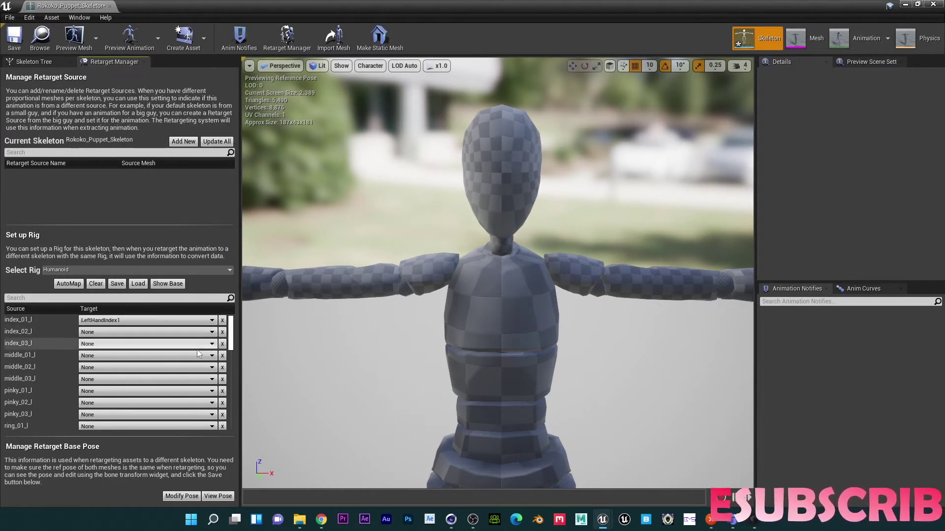
left_click_drag(230, 335, 231, 358)
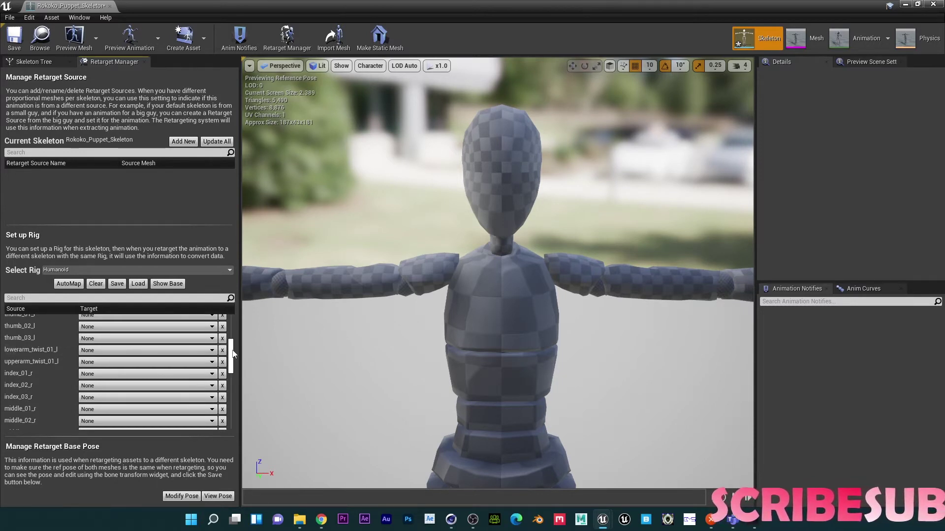
- Load a saved bone mapping, scroll to the bottom of the list, and close the skeleton editor
left_click(138, 284)
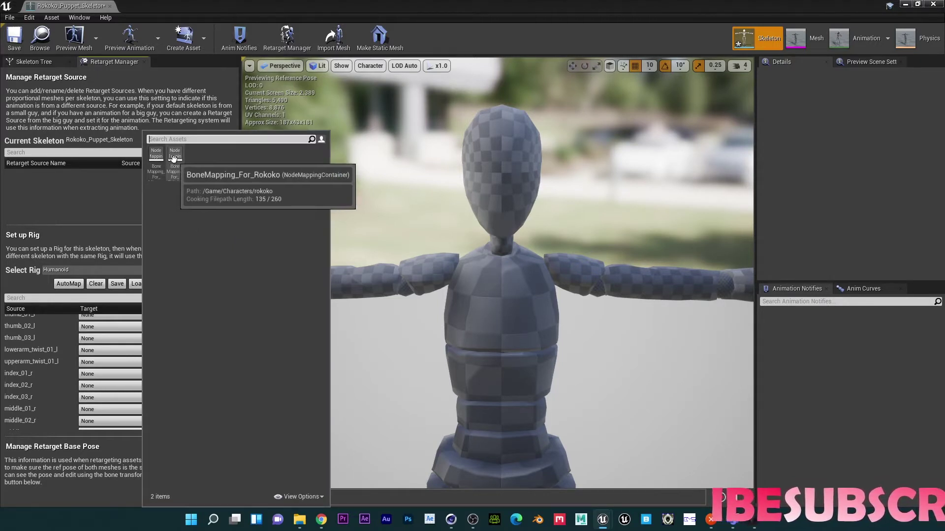
left_click(153, 162)
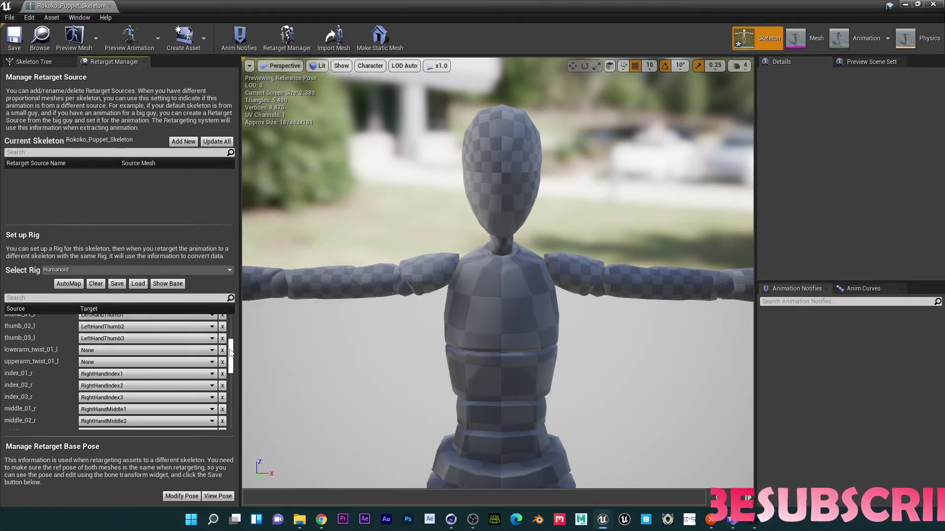
left_click_drag(230, 353, 231, 385)
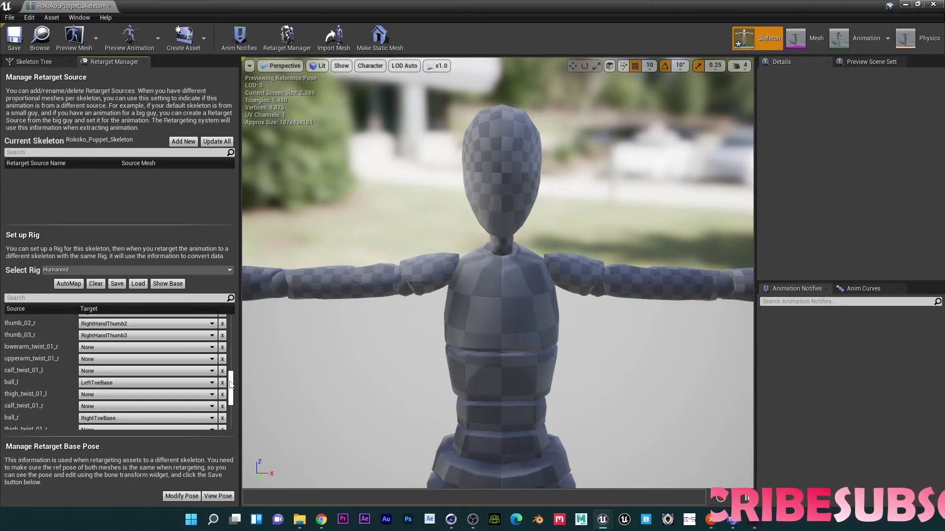
left_click_drag(231, 384, 231, 387)
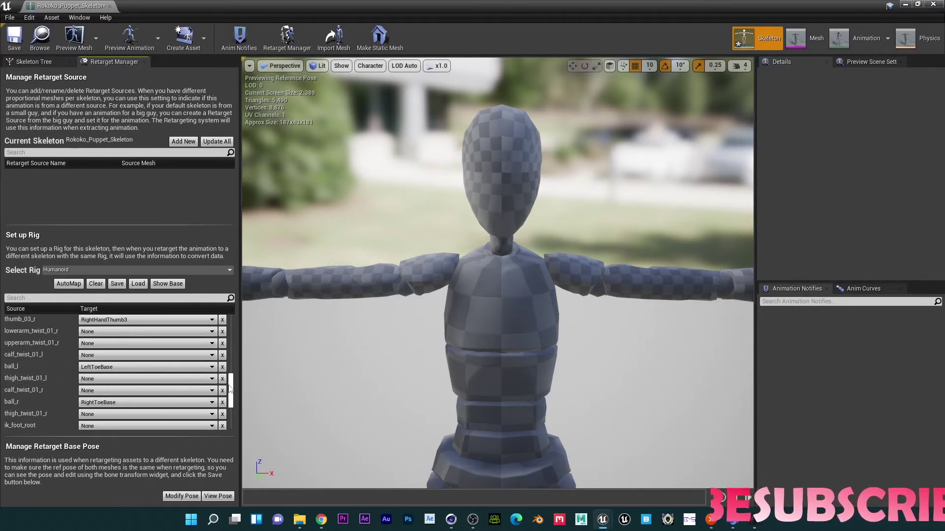
left_click_drag(229, 387, 237, 417)
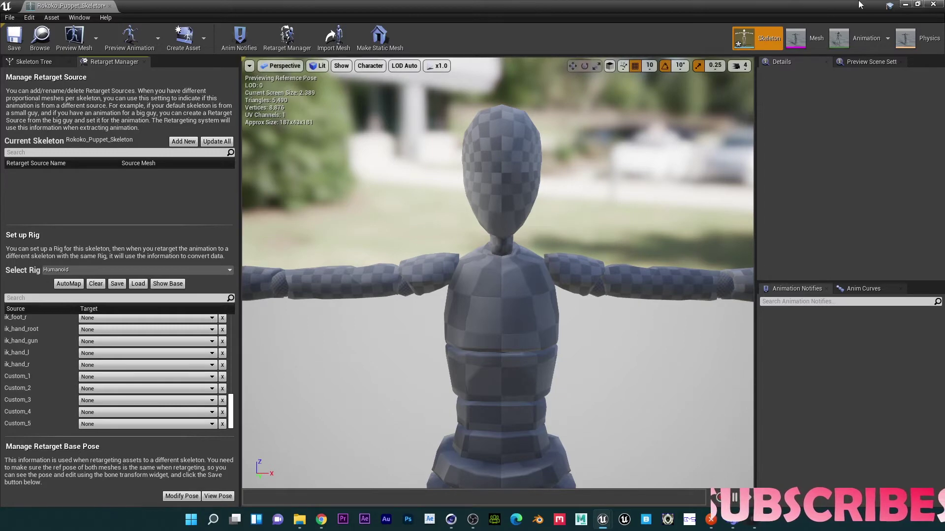
left_click(933, 4)
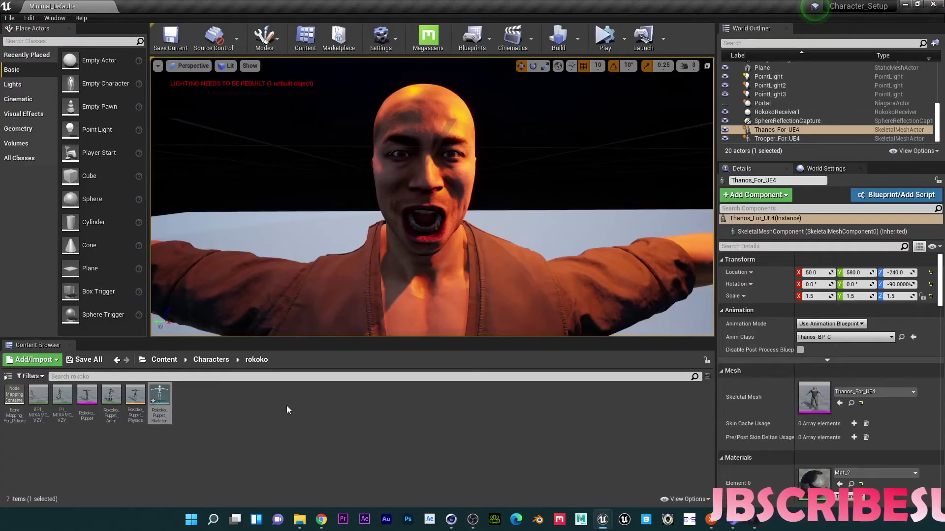
- Open the KungLao_For_UE4 mesh via Ctrl+B and show its mixamorig Skeleton Tree
left_click(401, 240)
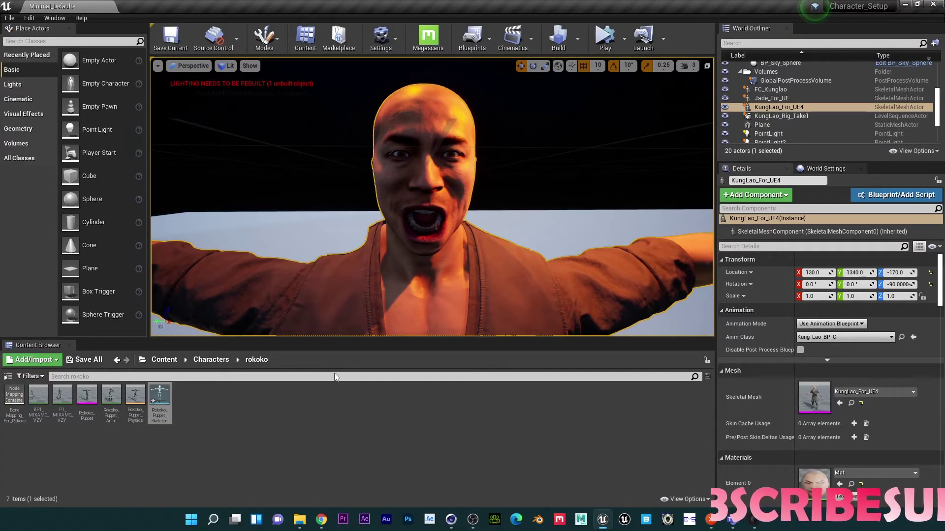
key("ctrl+b")
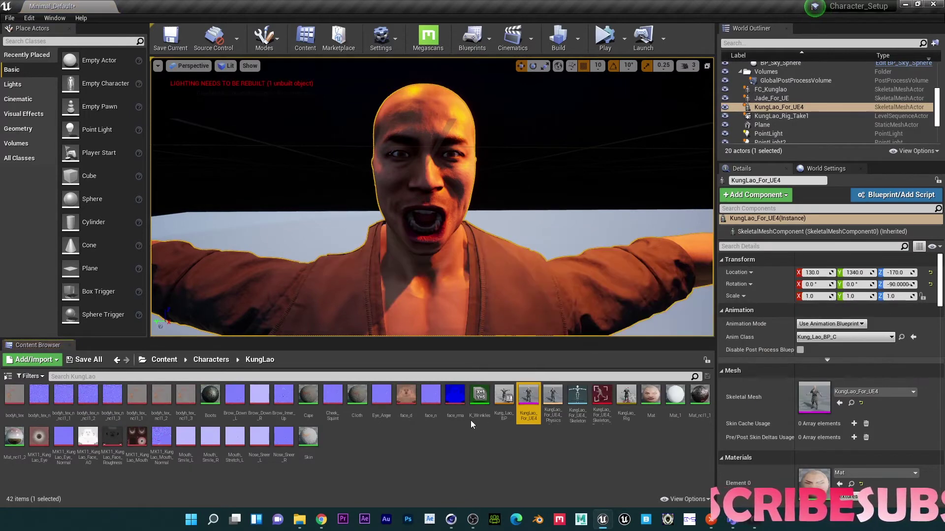
double_click(528, 401)
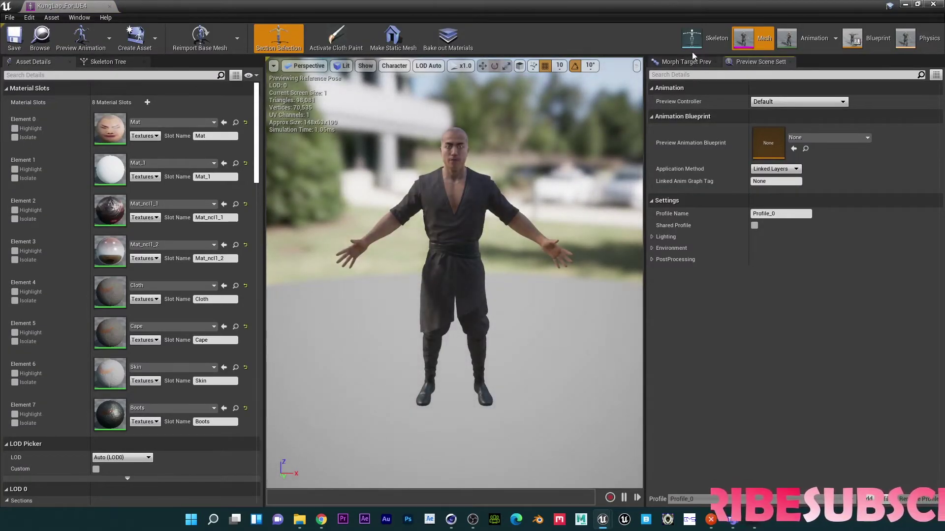
left_click(699, 41)
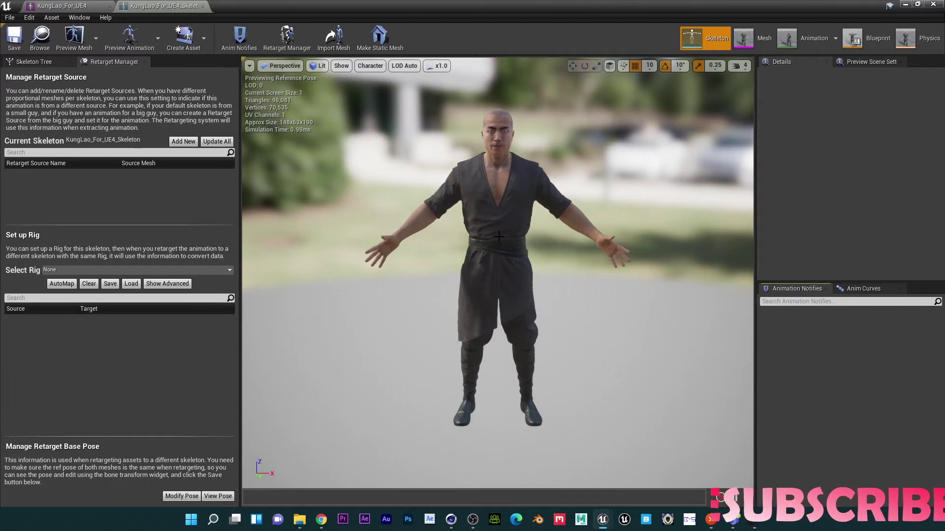
left_click(27, 60)
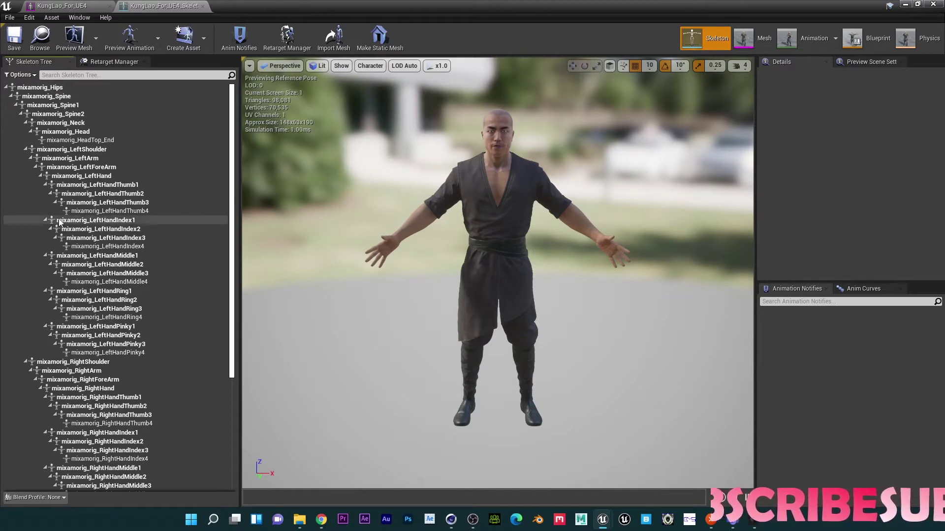
- Zero mixamorig_LeftShoulder's local rotation, then rotate it 80° to bring the arm horizontal
left_click(192, 149)
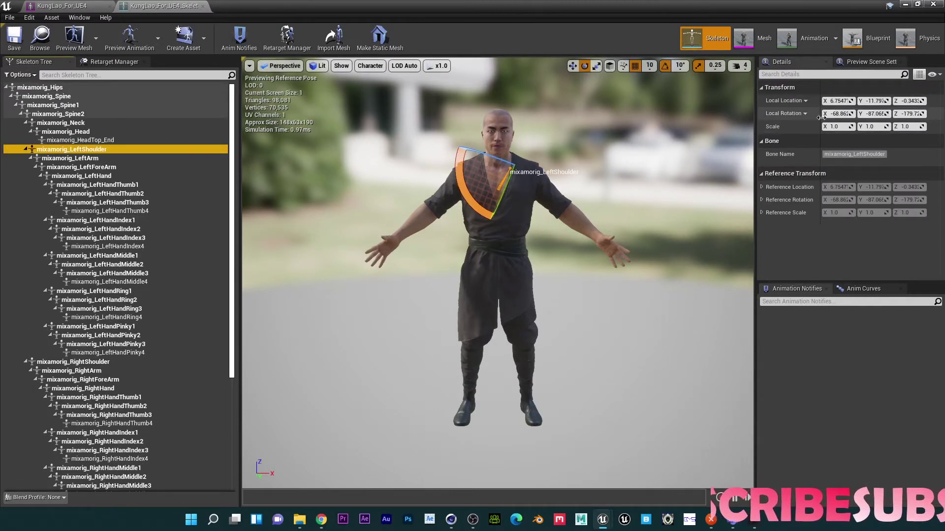
left_click(836, 113)
type("0")
key("Tab")
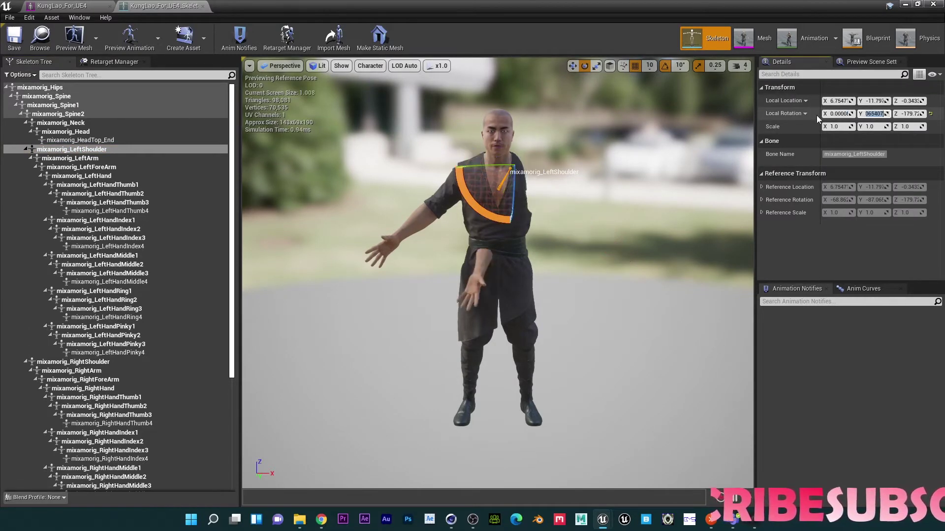
type("0")
key("Tab")
type("0")
key("Return")
mouse_move(498, 182)
left_mouse_down()
mouse_move(520, 226)
mouse_move(512, 185)
left_mouse_up()
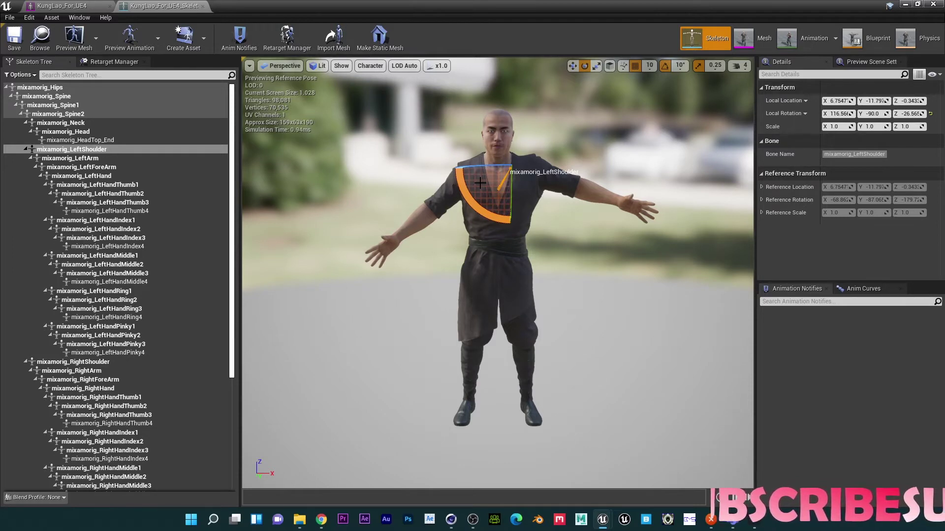
- Zero the local rotation of the LeftArm, LeftForeArm and LeftHand bones
left_click(70, 158)
left_click(842, 114)
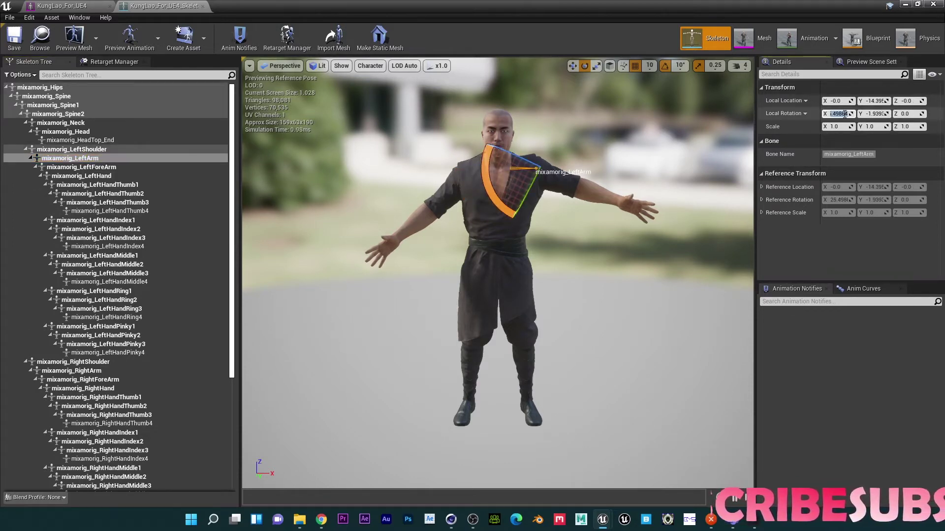
type("0")
key("Tab")
type("0")
key("Tab")
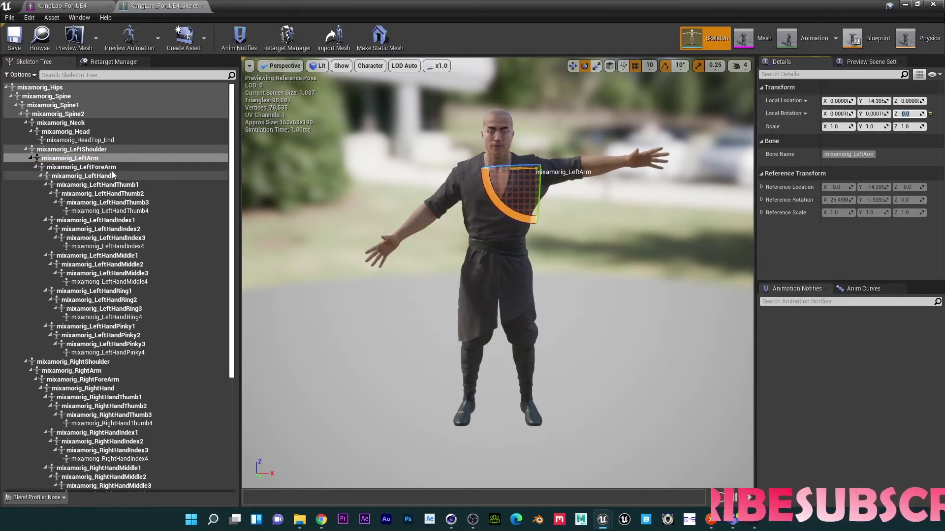
left_click(216, 166)
left_click(835, 114)
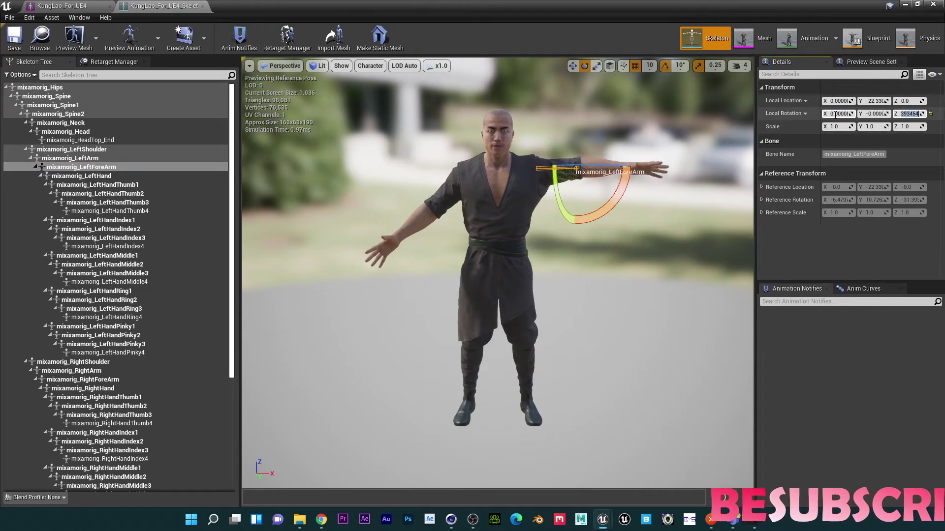
left_click(183, 176)
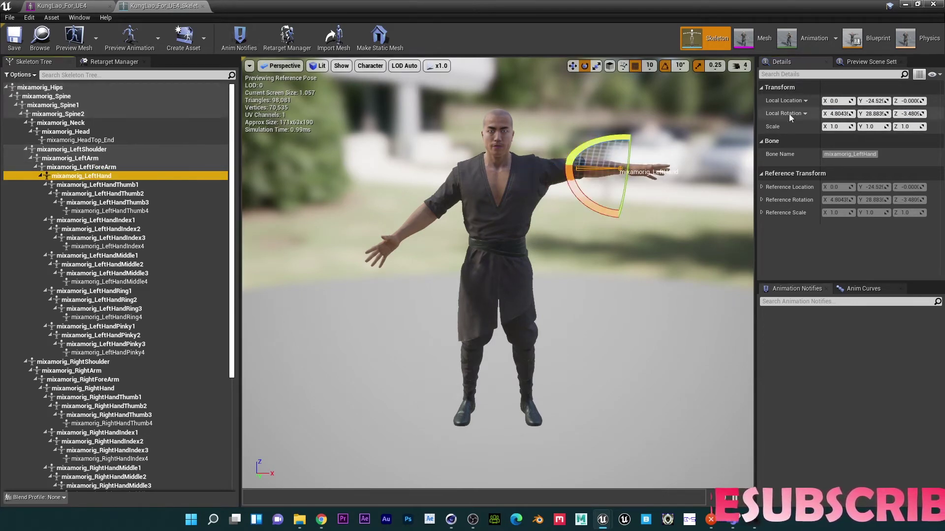
left_click(839, 114)
type("0")
key("Tab")
type("0")
key("Tab")
type("0")
key("Return")
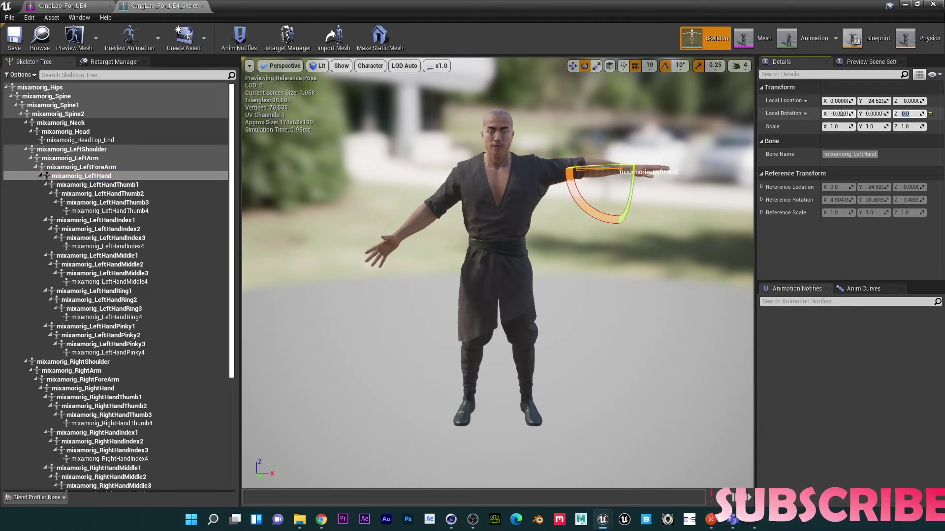
left_click(89, 362)
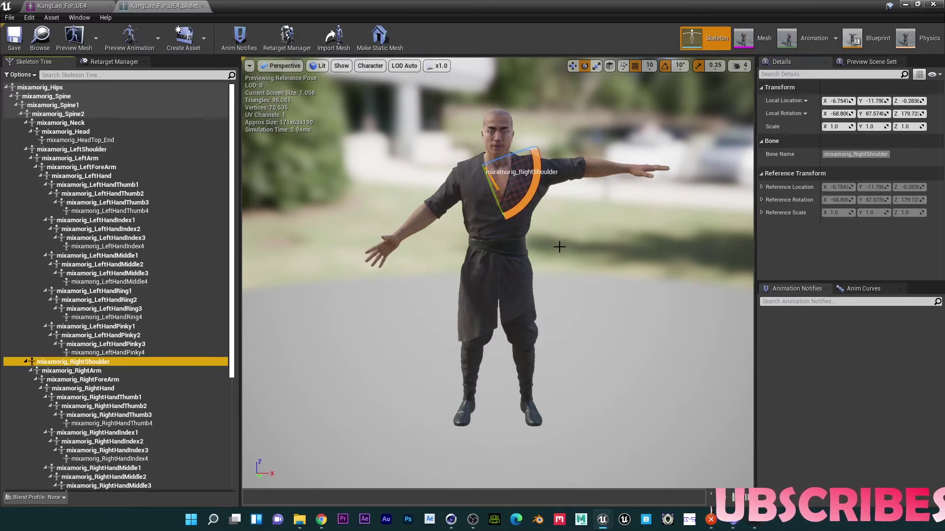
- Zero mixamorig_RightShoulder's rotation and rotate it -60° with the gizmo
left_click(837, 113)
type("0")
key("Tab")
type("0")
key("Return")
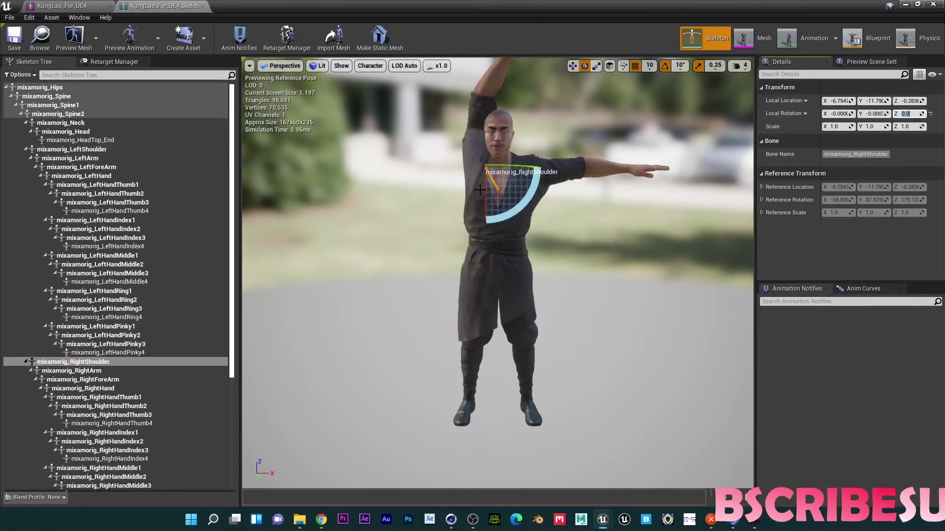
left_click_drag(527, 202, 467, 238)
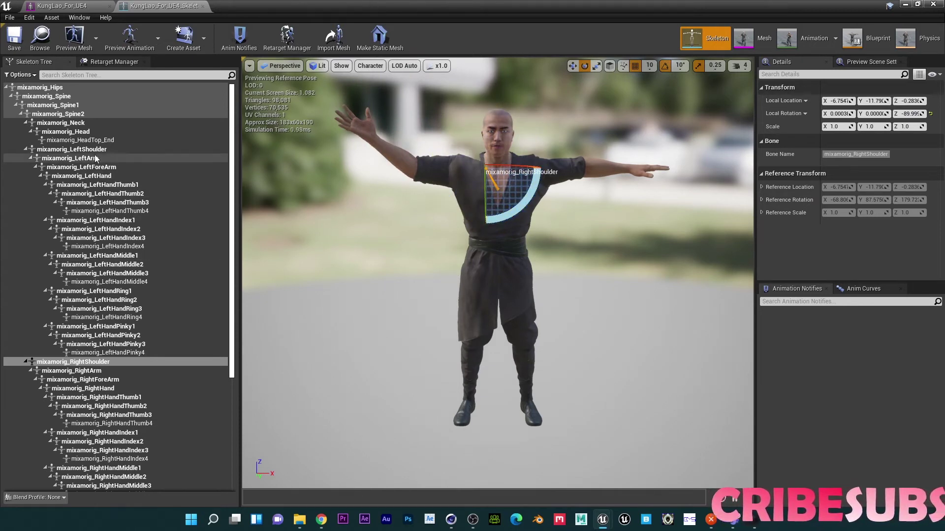
- Zero LeftShoulder's rotation again and rotate it 80° to keep the left arm horizontal
left_click(74, 150)
left_click(832, 113)
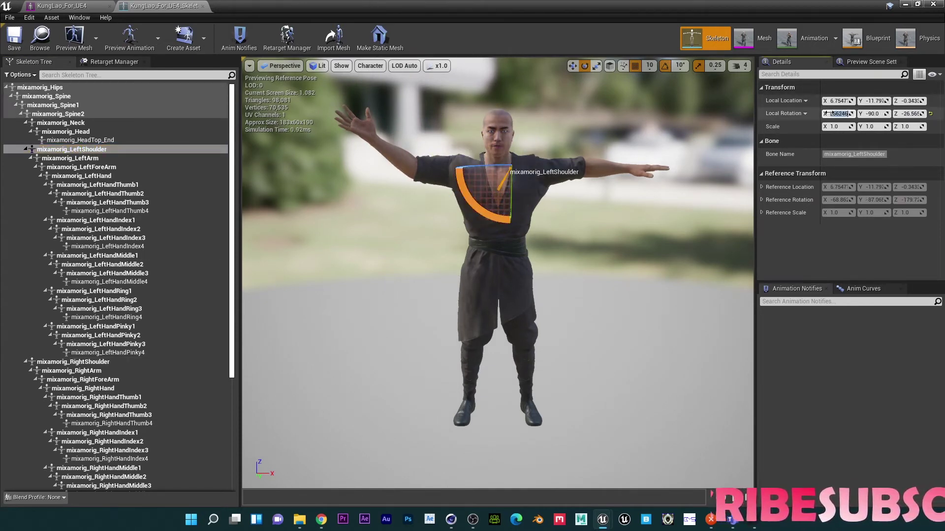
type("0")
key("Tab")
type("0")
key("Tab")
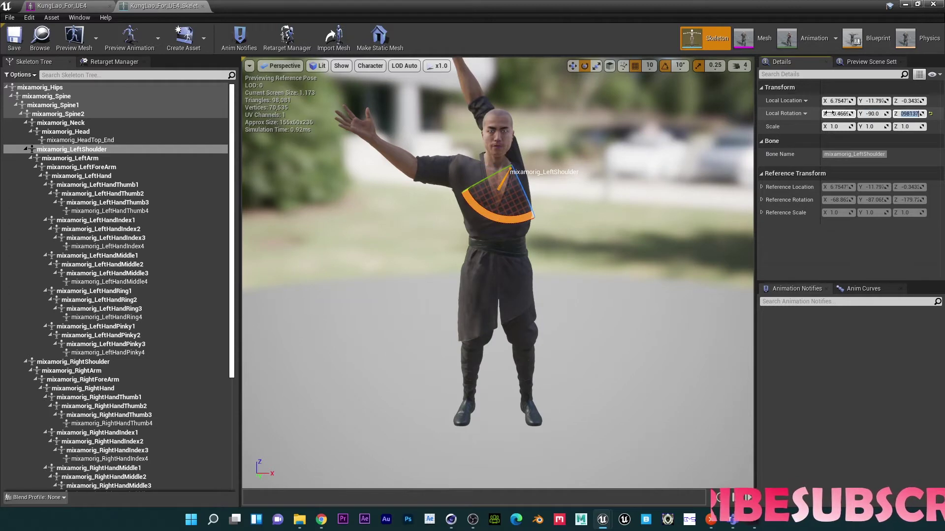
type("0")
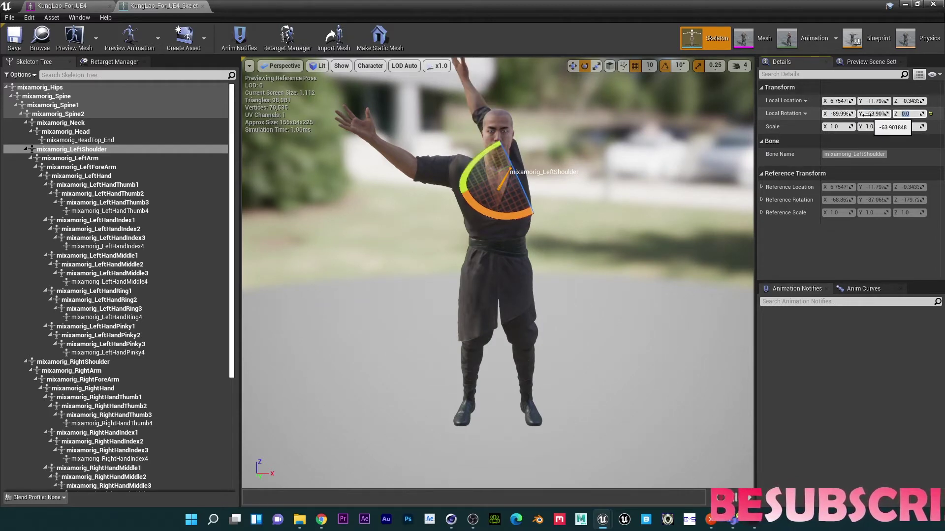
key("Return")
type("0")
key("Tab")
type("0")
key("Tab")
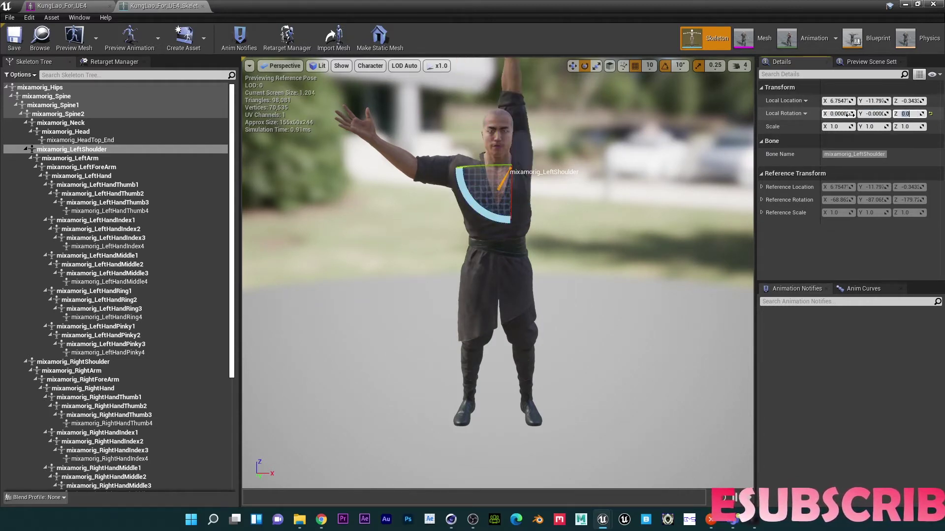
left_click_drag(479, 201, 511, 217)
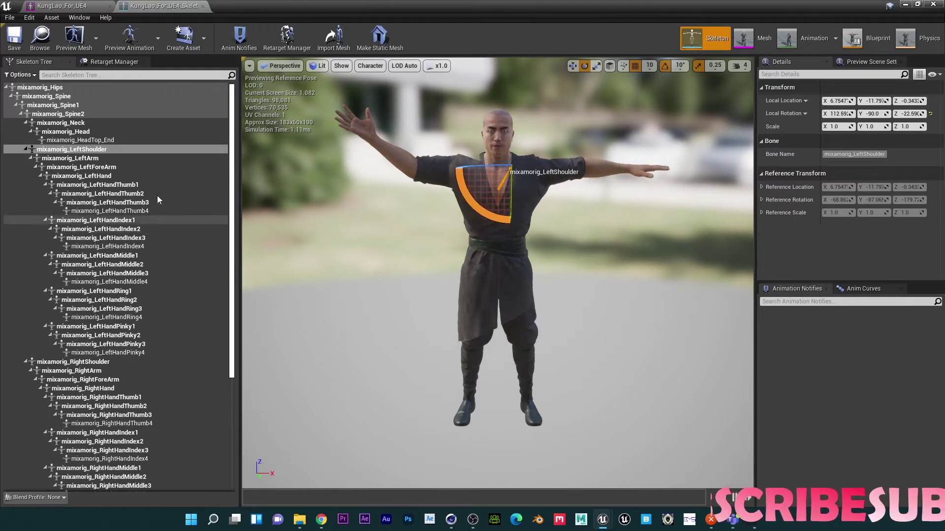
- Rotate RightShoulder 60° to bring the arm horizontal, then zero RightArm's rotation
left_click(73, 361)
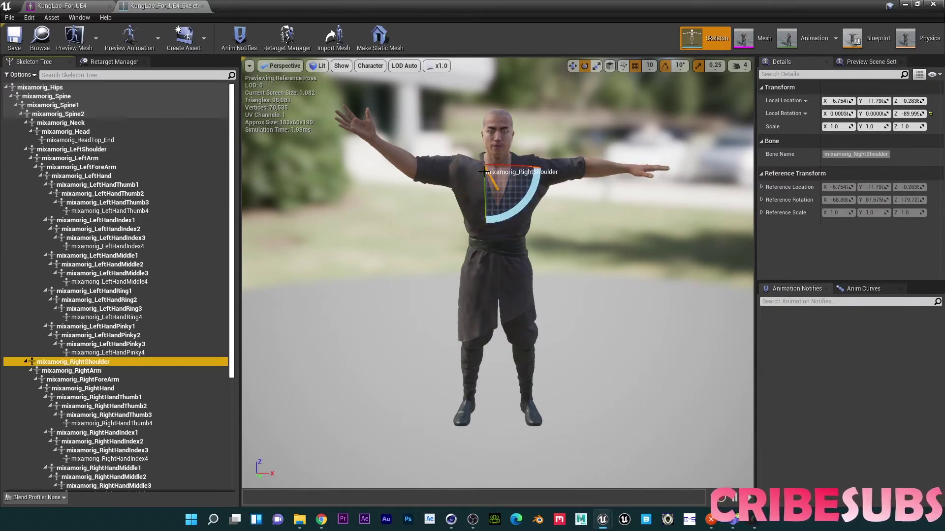
left_click_drag(485, 179, 439, 210)
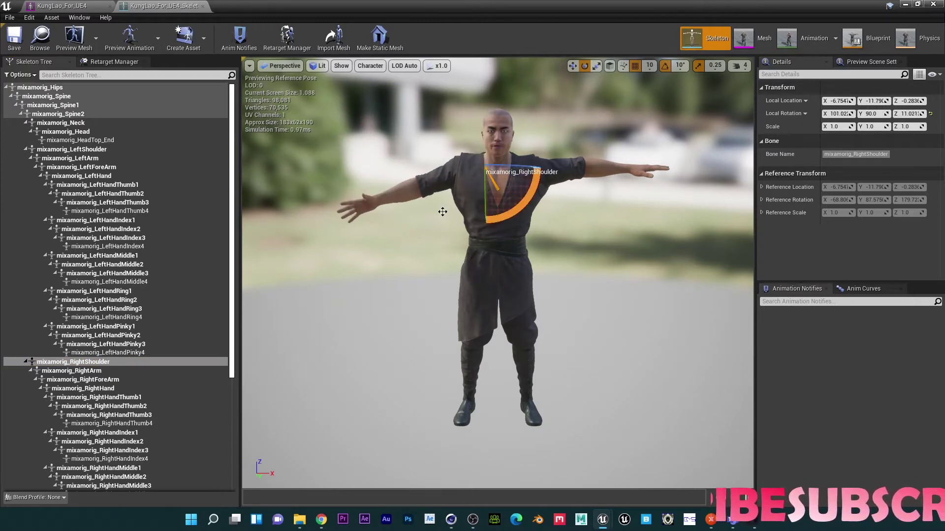
left_click(113, 370)
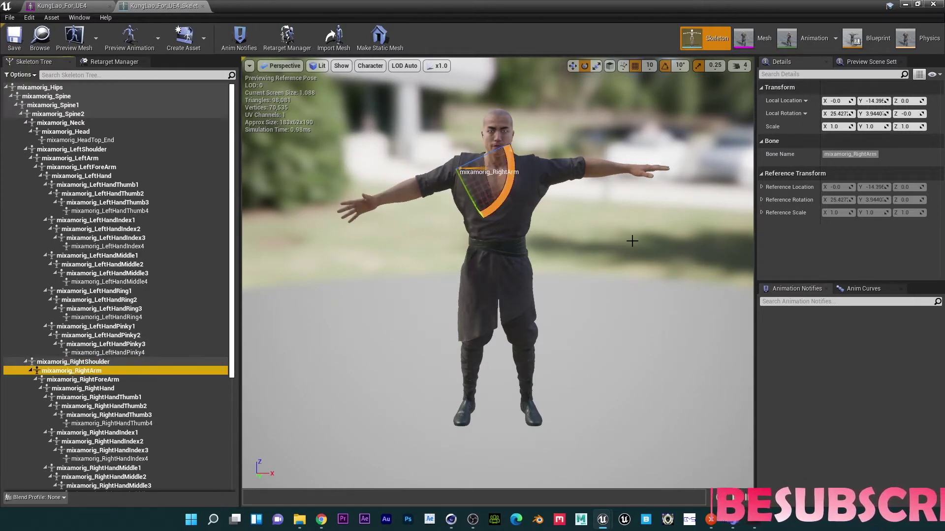
left_click(840, 114)
type("0")
key("Tab")
type("0")
- Zero the local rotation of the RightForeArm and RightHand bones
key("Tab")
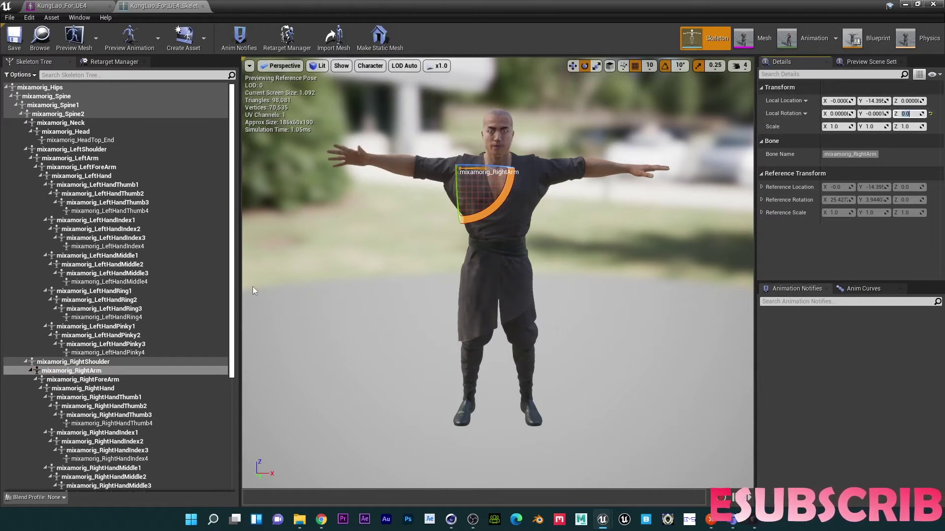
left_click(82, 379)
left_click(835, 113)
type("0")
key("Tab")
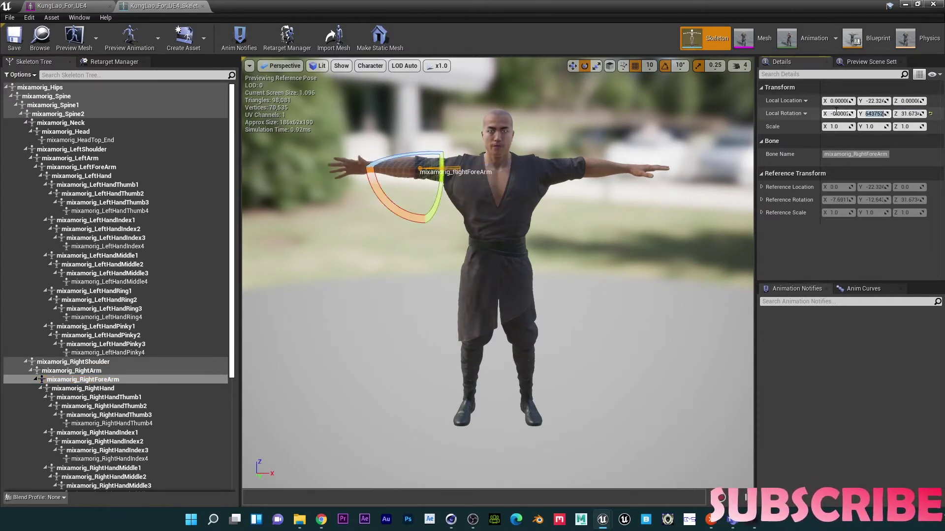
type("0")
key("Tab")
left_click(98, 389)
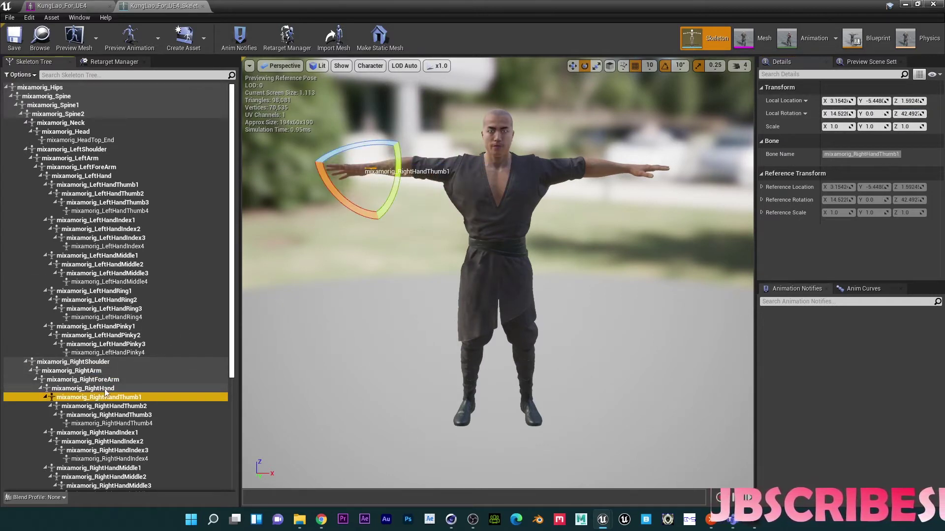
left_click(834, 114)
type("0")
key("Tab")
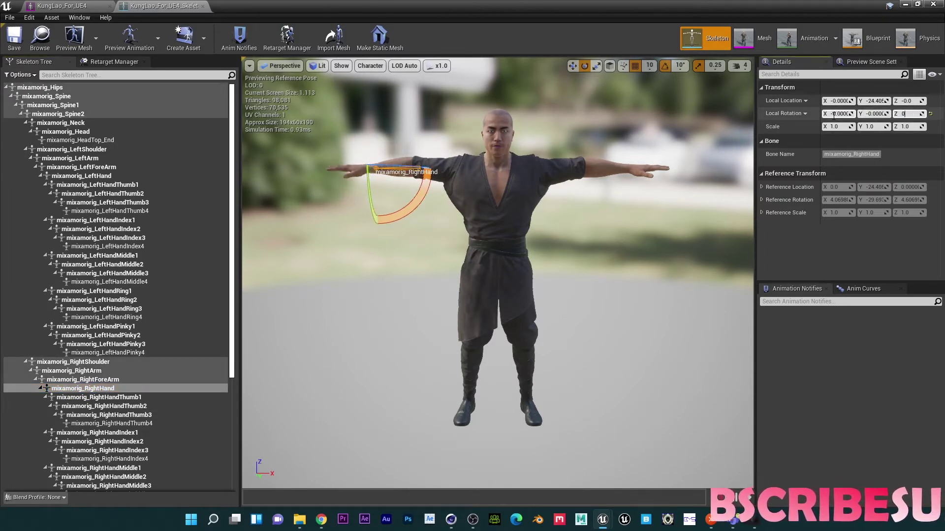
type("0")
key("Tab")
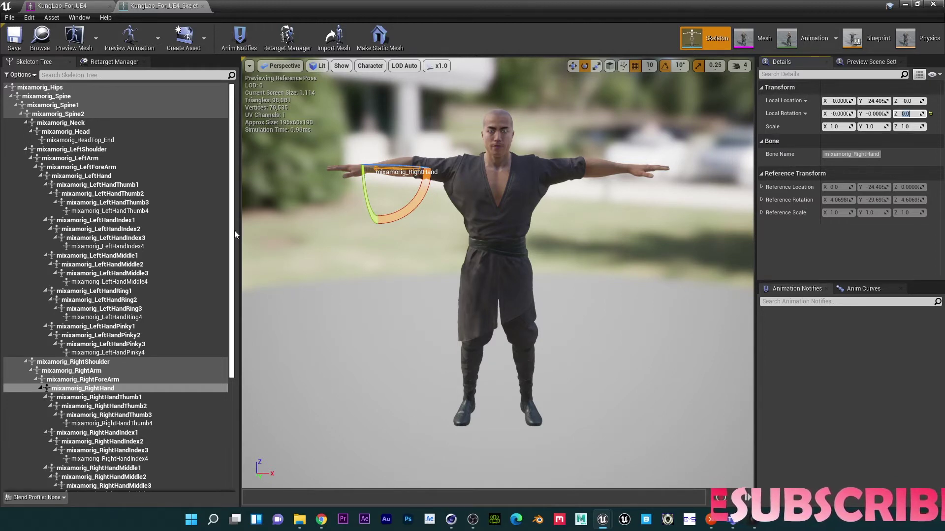
- Rotate RightShoulder downward and RightArm about 20° to level the right arm
left_click(90, 372)
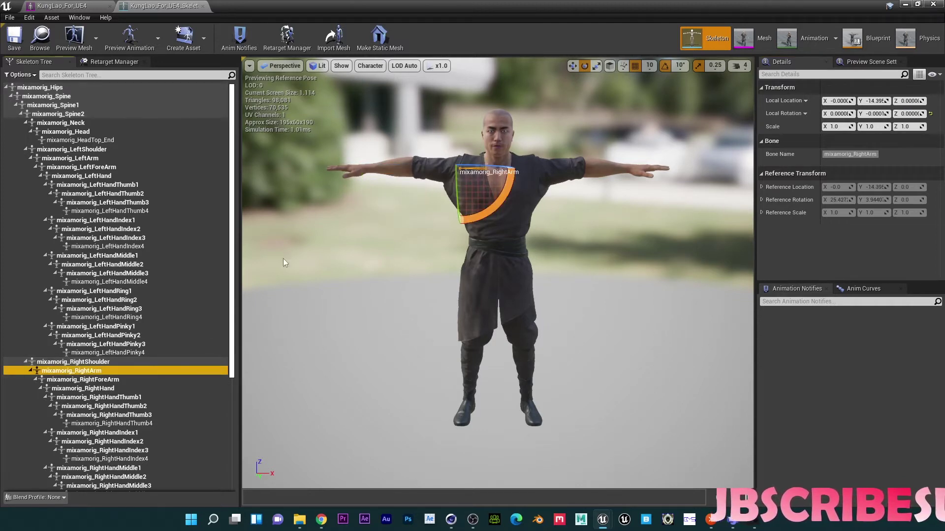
left_click(78, 362)
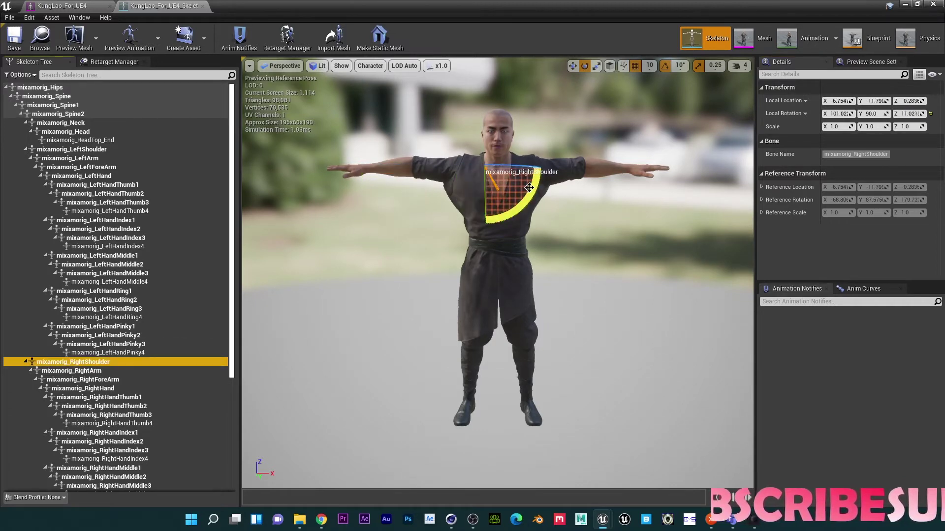
left_click_drag(529, 188, 559, 194)
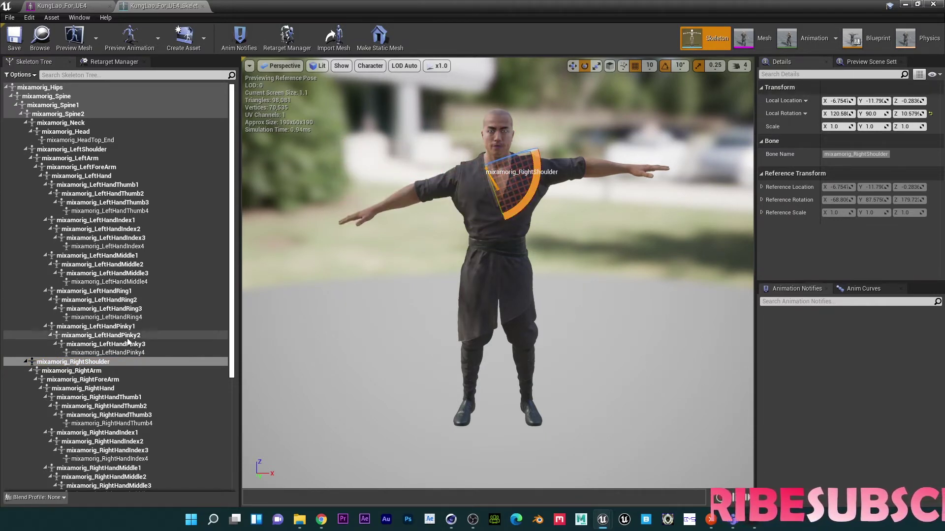
left_click(93, 370)
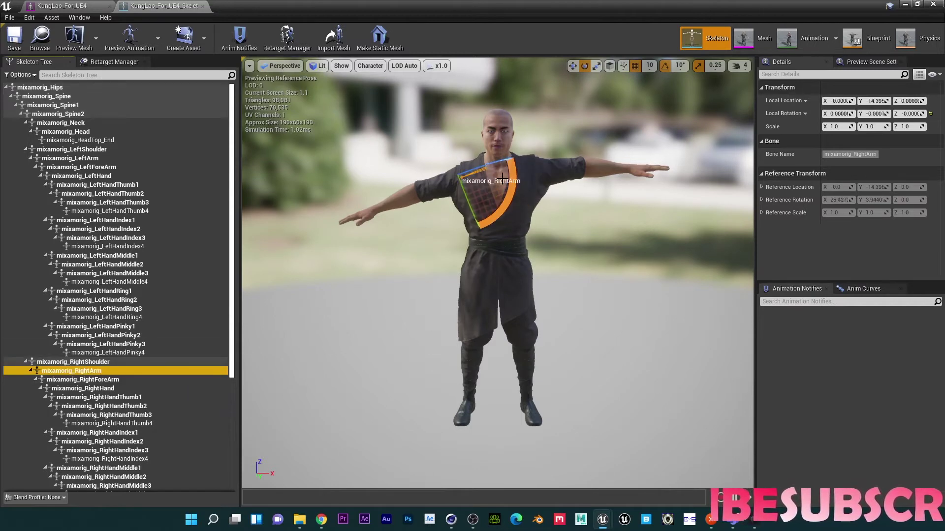
left_click_drag(502, 176, 467, 227)
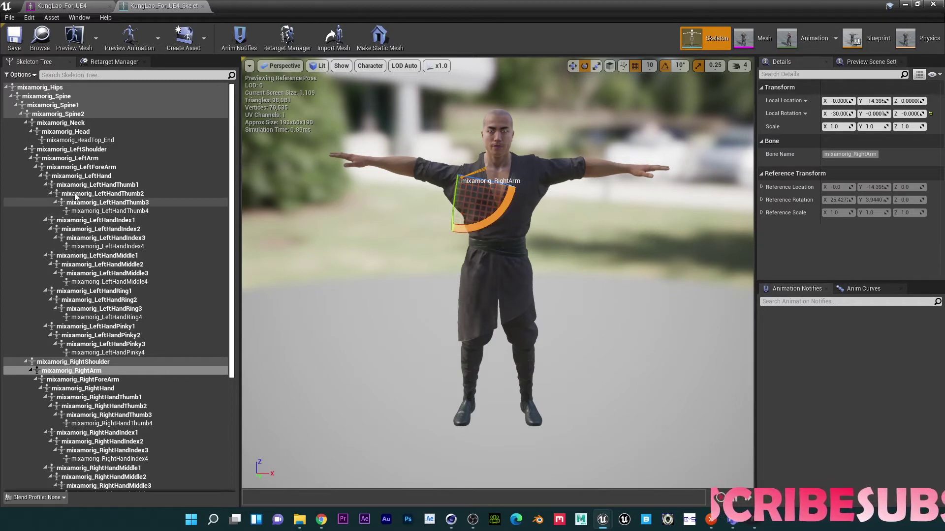
- Rotate LeftShoulder to lower the left arm, then select the LeftArm bone
left_click(74, 149)
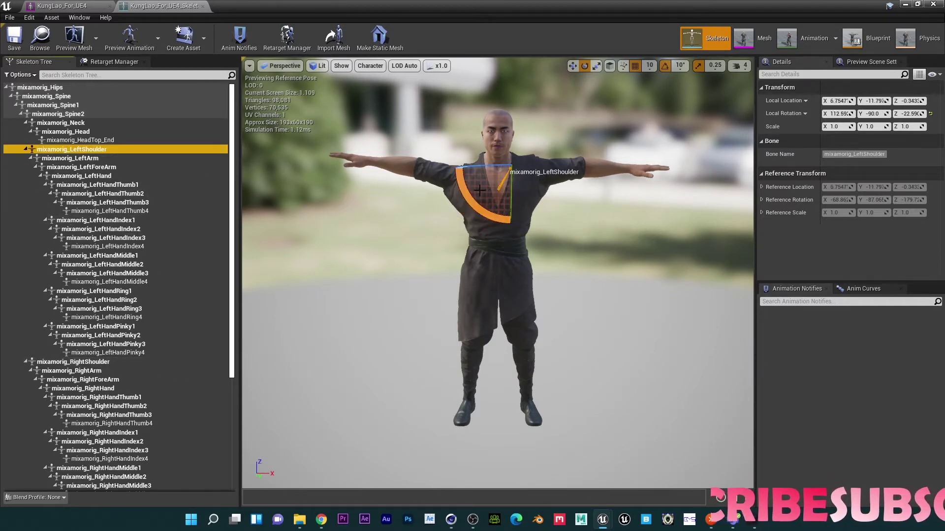
left_click_drag(480, 189, 538, 241)
left_click(109, 159)
- Save the current T-pose as pose asset KungLao_For_UE4_Skeleton_PoseAsset1 with Pose_1 weight 1.0, then return to Skeleton
left_click(188, 43)
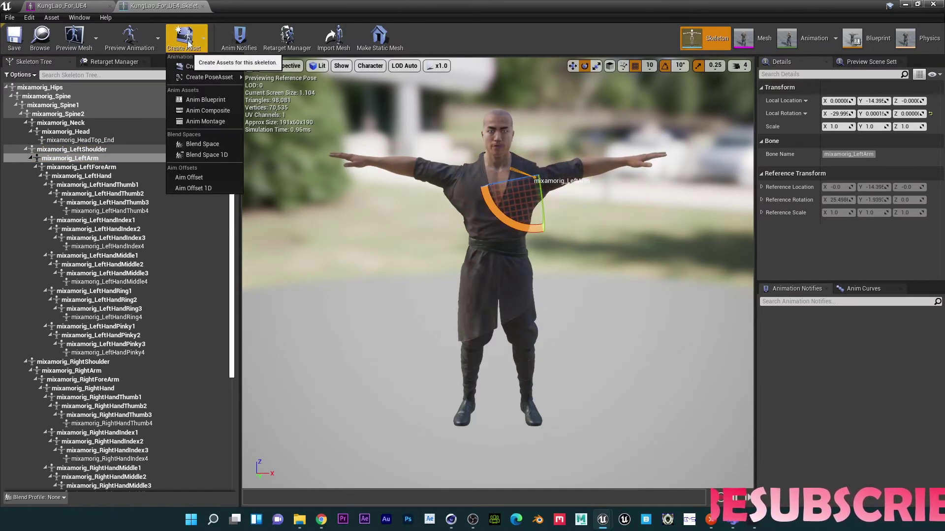
mouse_move(217, 76)
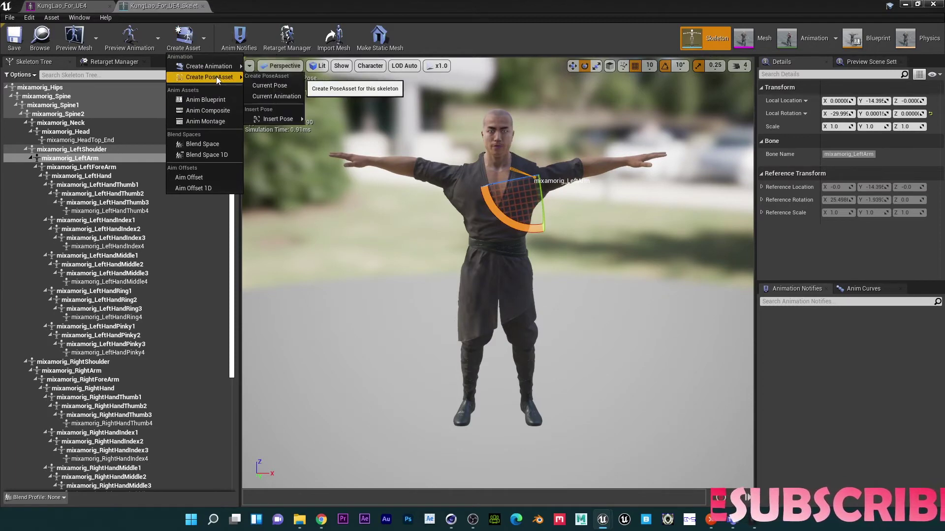
left_click(268, 85)
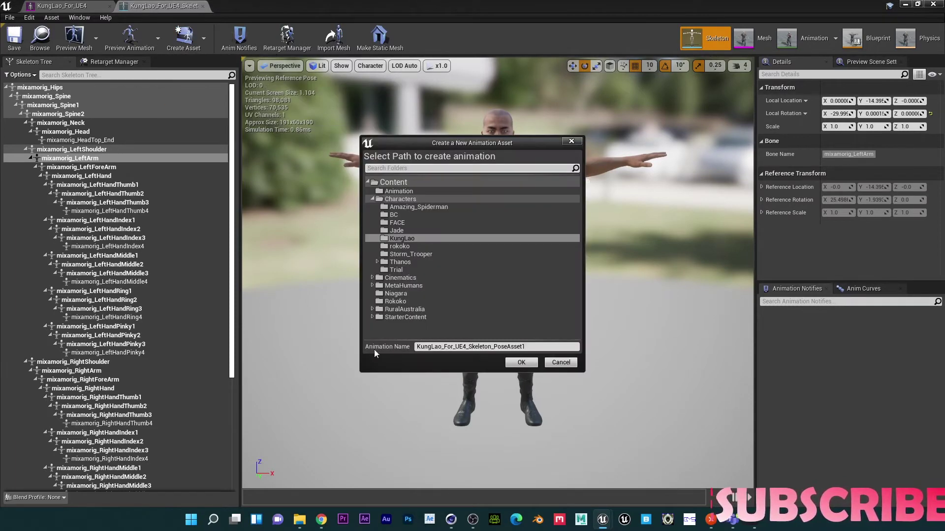
left_click(521, 363)
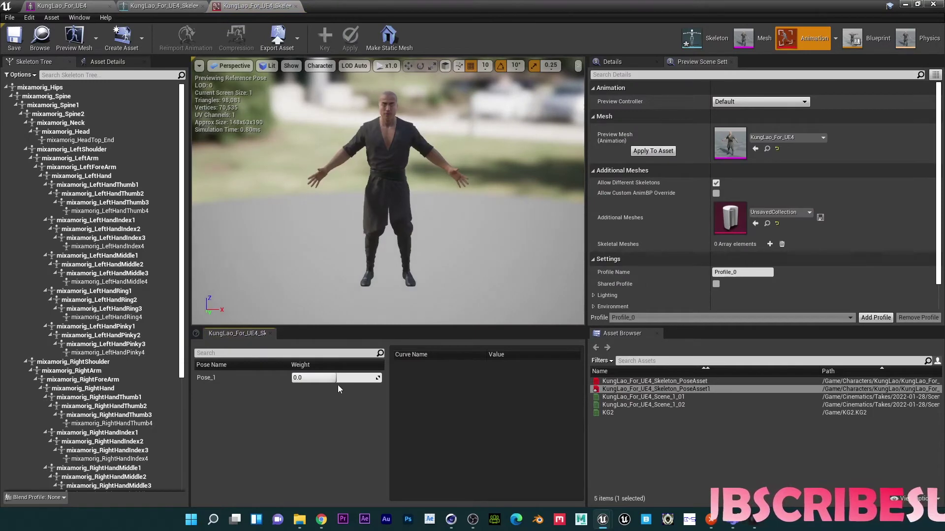
left_click_drag(338, 379, 379, 378)
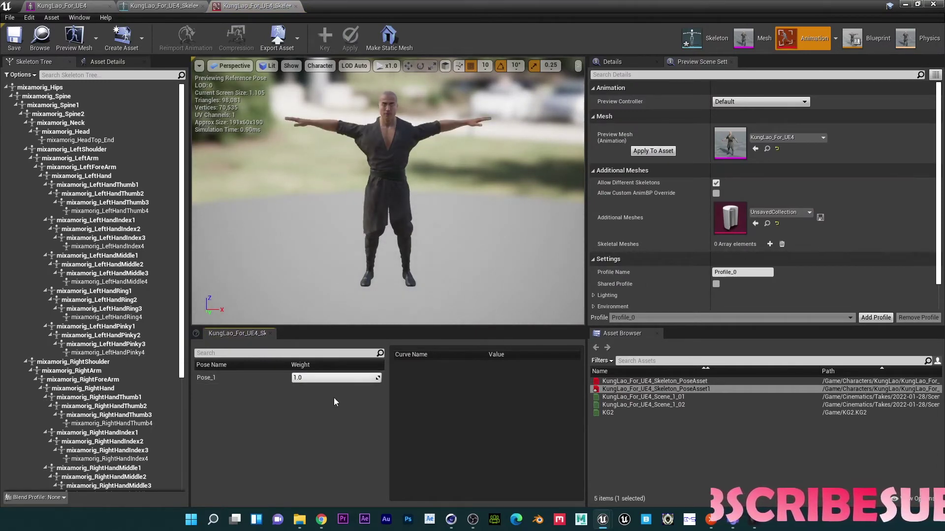
left_click(295, 5)
left_click(714, 39)
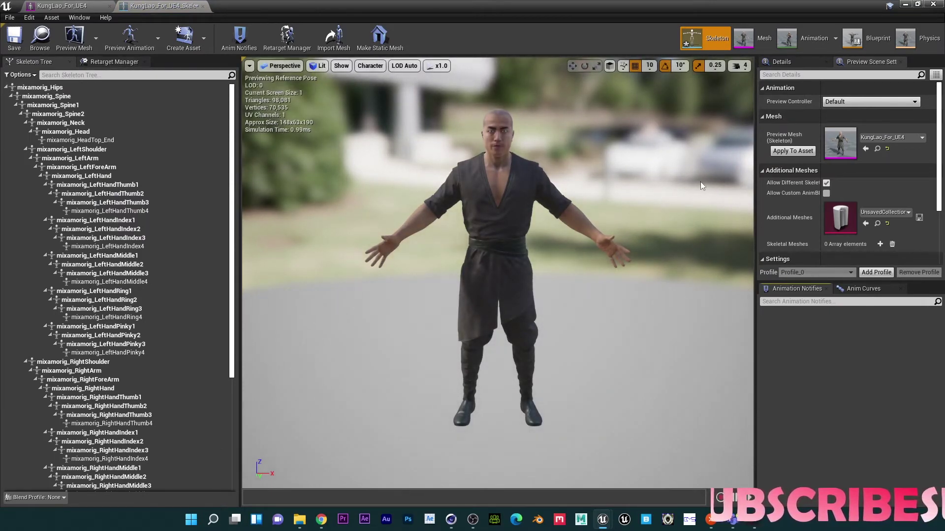
- Apply the preview mesh to the skeleton and add KungLao_For_UE4 as a retarget source
left_click(791, 152)
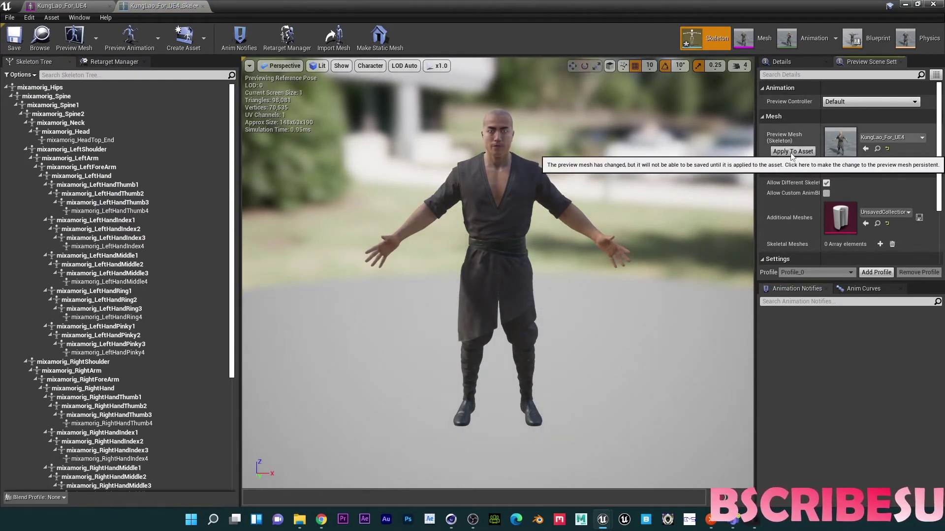
left_click(91, 64)
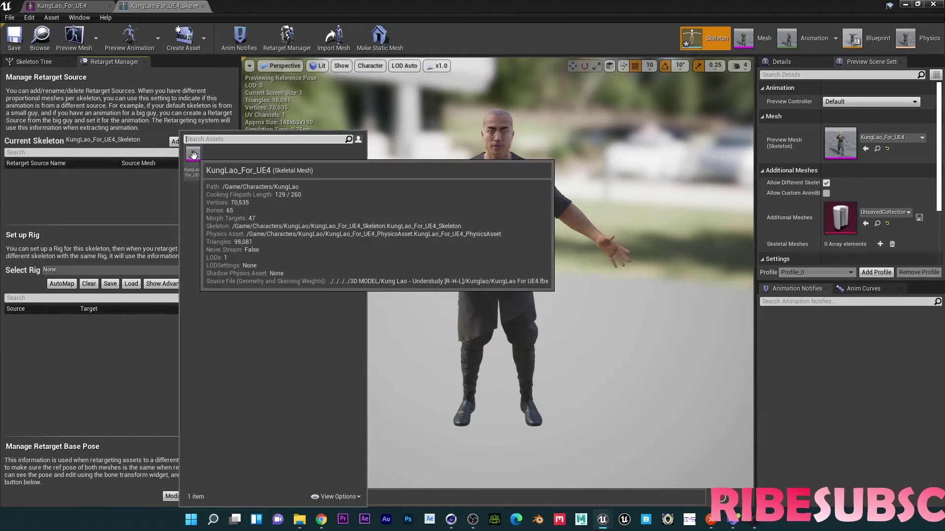
left_click(193, 155)
left_click(83, 203)
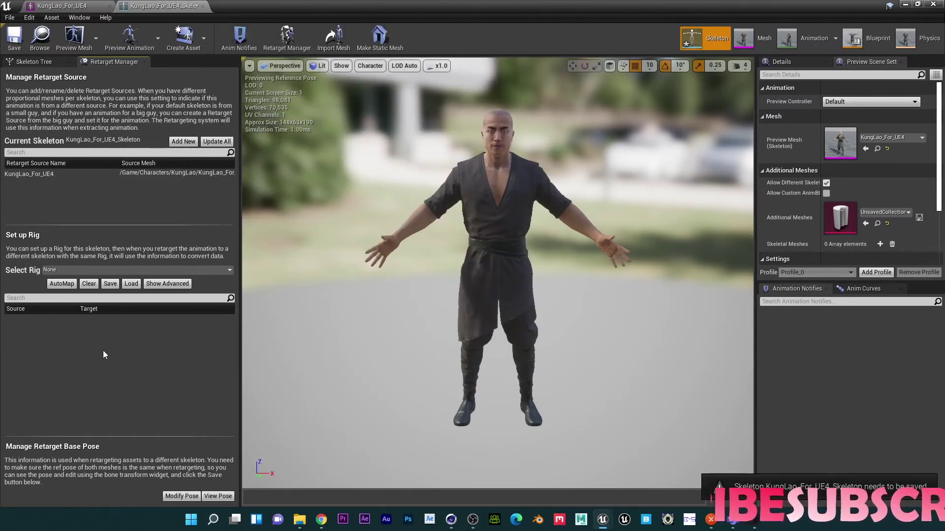
left_click(48, 271)
- Select the Humanoid rig, load the Mixamo bone mapping, and reveal the advanced finger mappings
left_click(69, 300)
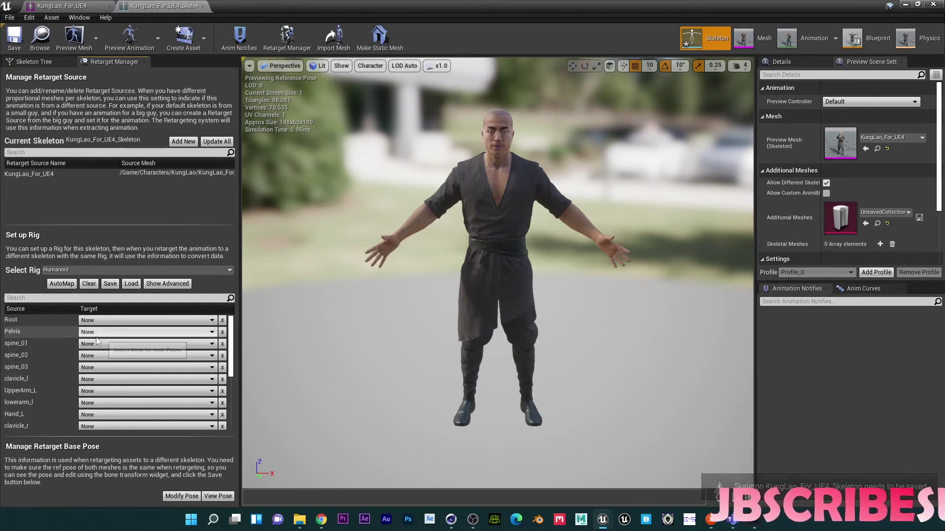
left_click(131, 286)
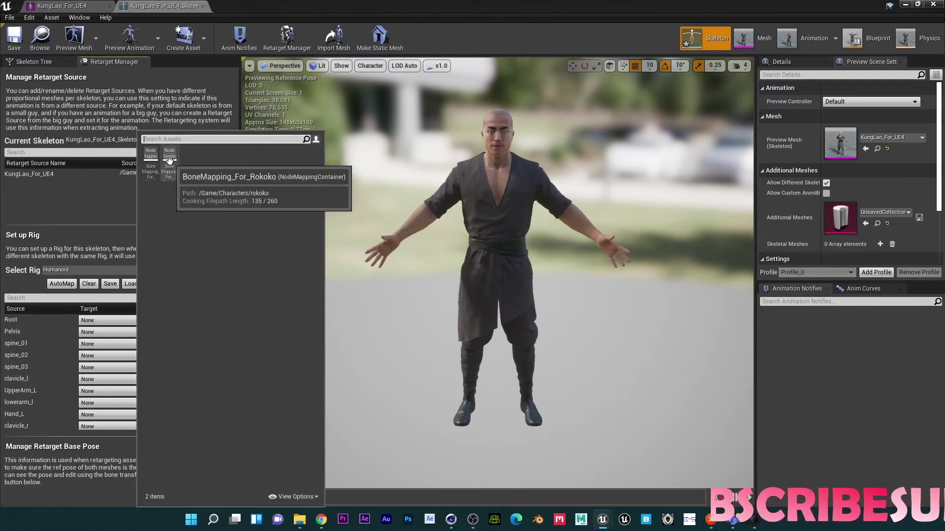
left_click(154, 161)
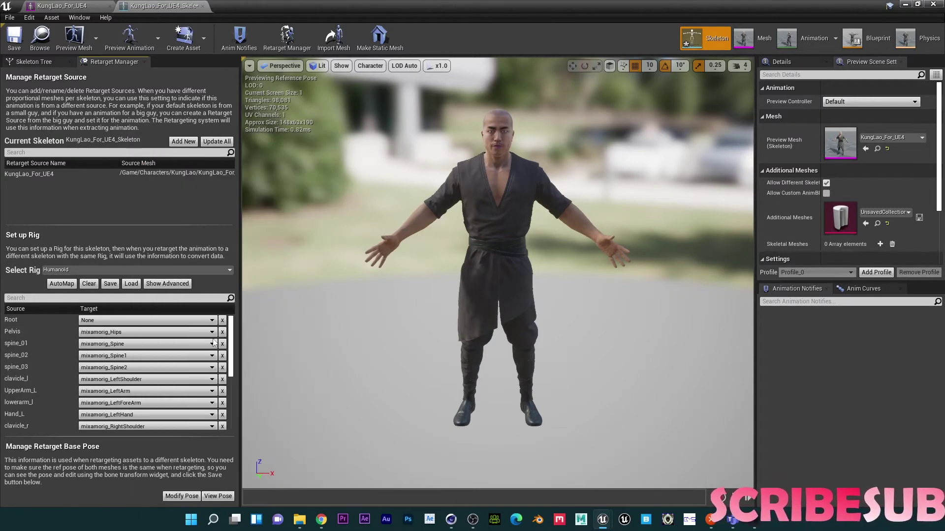
scroll(225, 412, "down", 5)
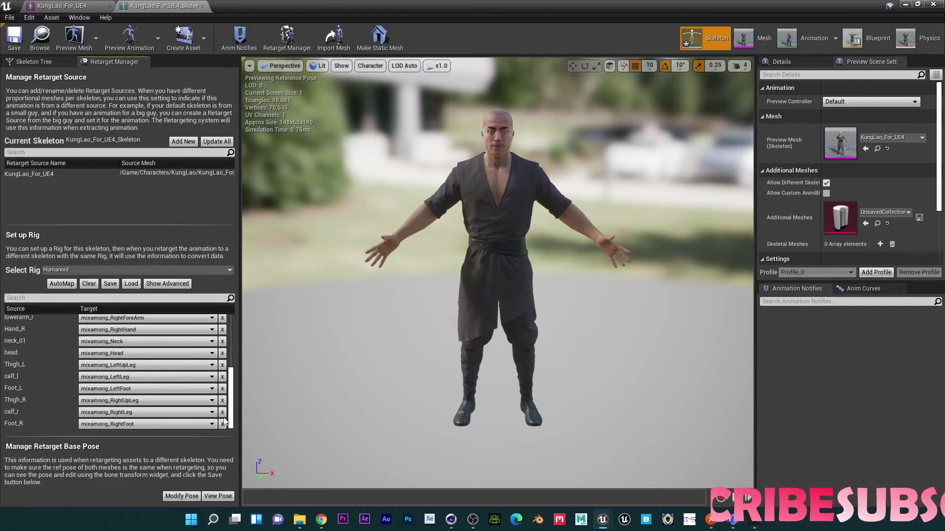
left_click(172, 284)
left_click_drag(229, 323, 234, 305)
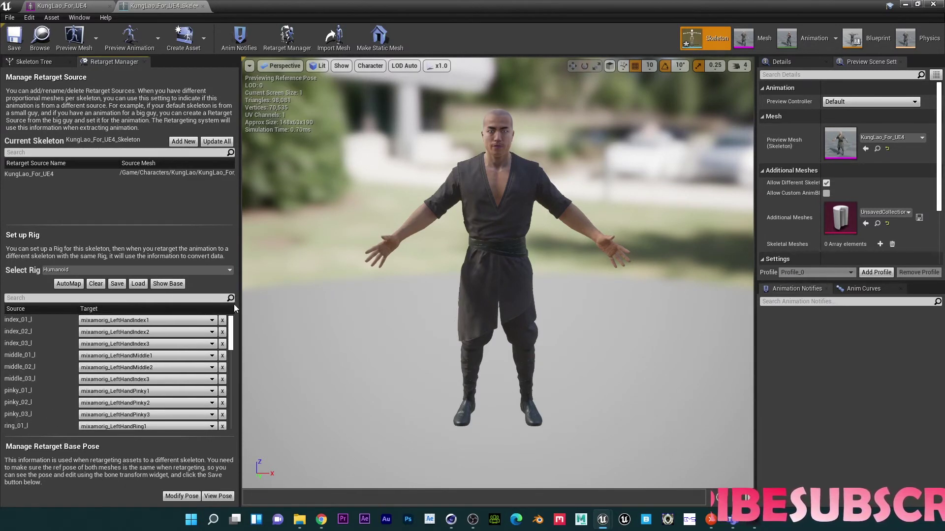
- Import Pose_1 from KungLao_For_UE4_Skeleton_PoseAsset1 as the retarget base pose, then save and close the skeleton
left_click(174, 496)
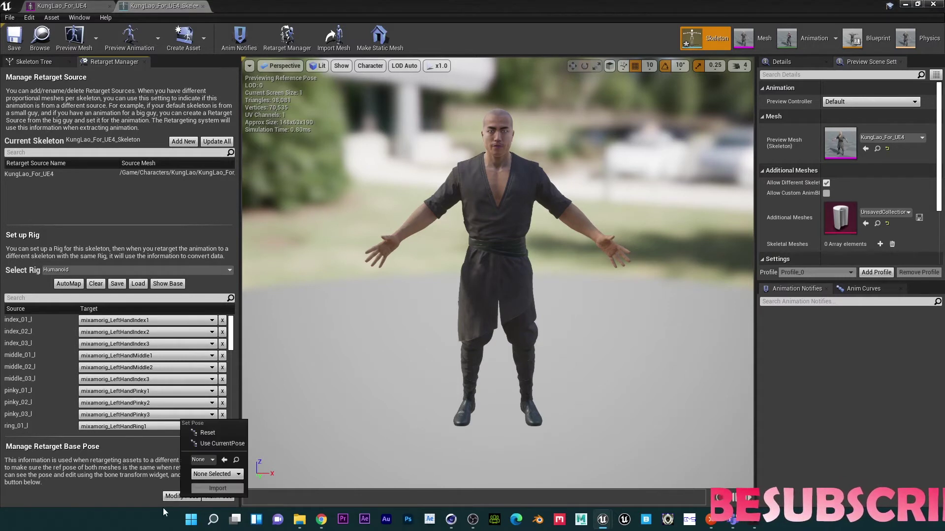
left_click(202, 460)
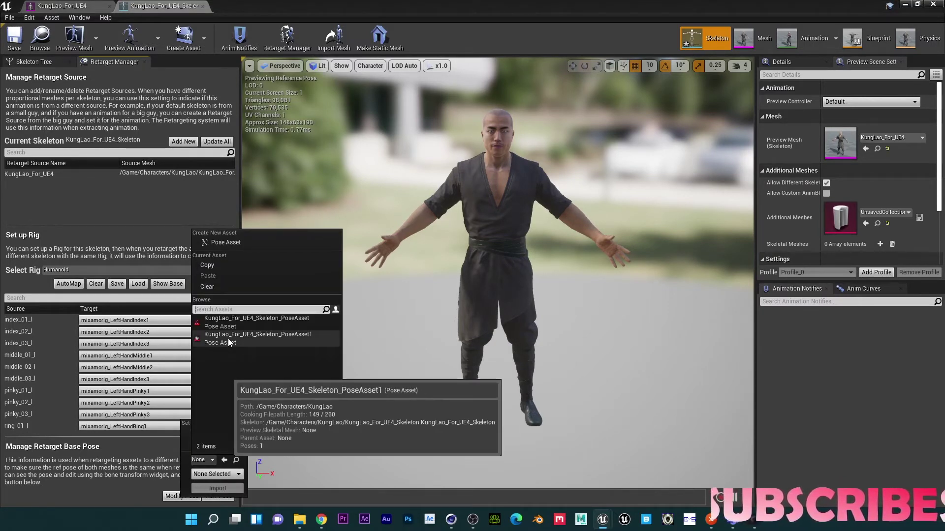
left_click(228, 338)
left_click(216, 473)
left_click(221, 446)
left_click(250, 490)
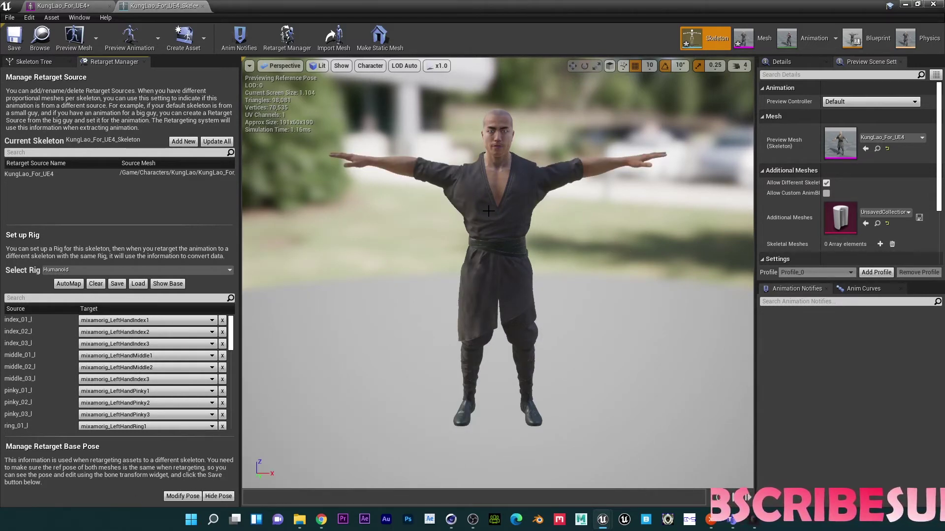
left_click(23, 43)
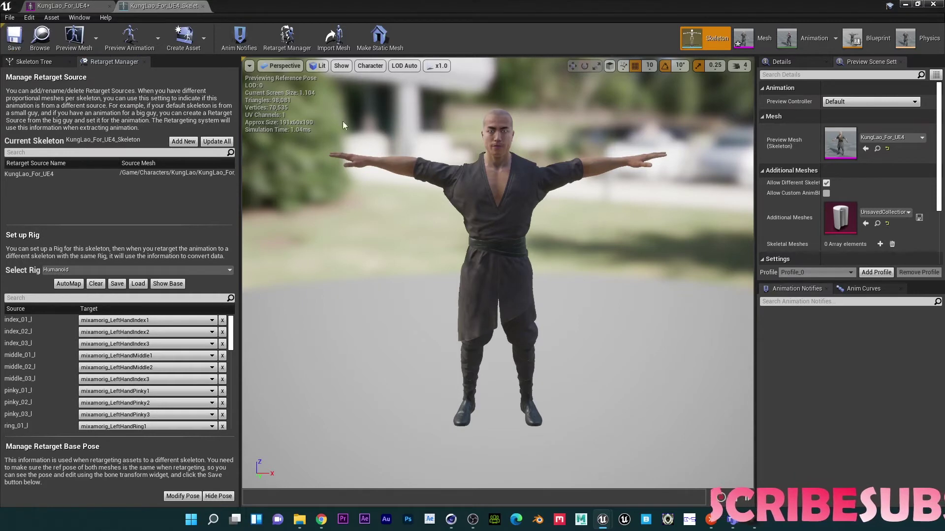
left_click(931, 4)
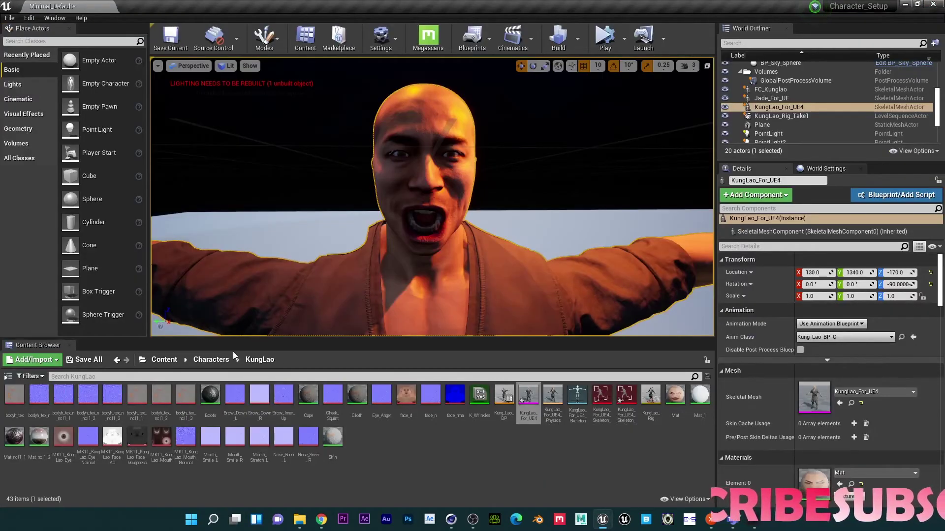
- Duplicate and retarget BP1_MIXAMO_VZY_segment from the rokoko folder onto KungLao_For_UE4_Skeleton, then open it
left_click(211, 360)
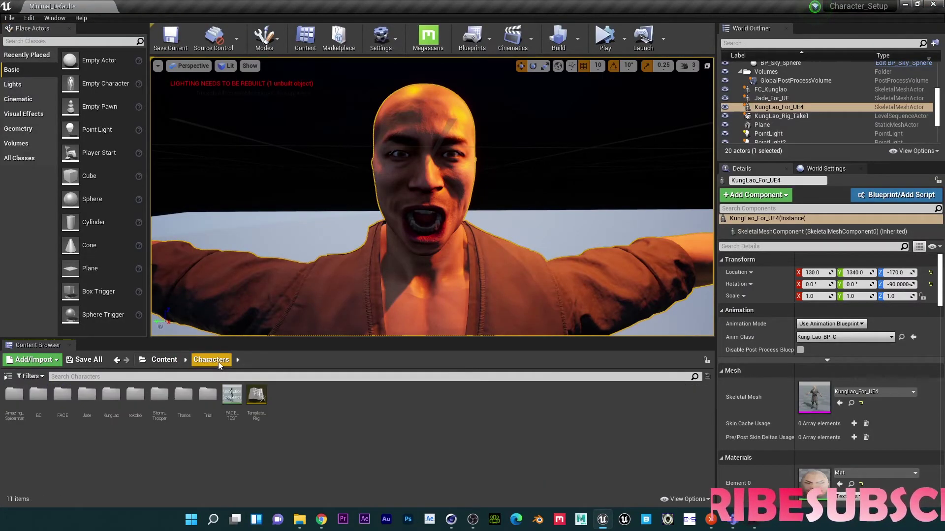
double_click(135, 396)
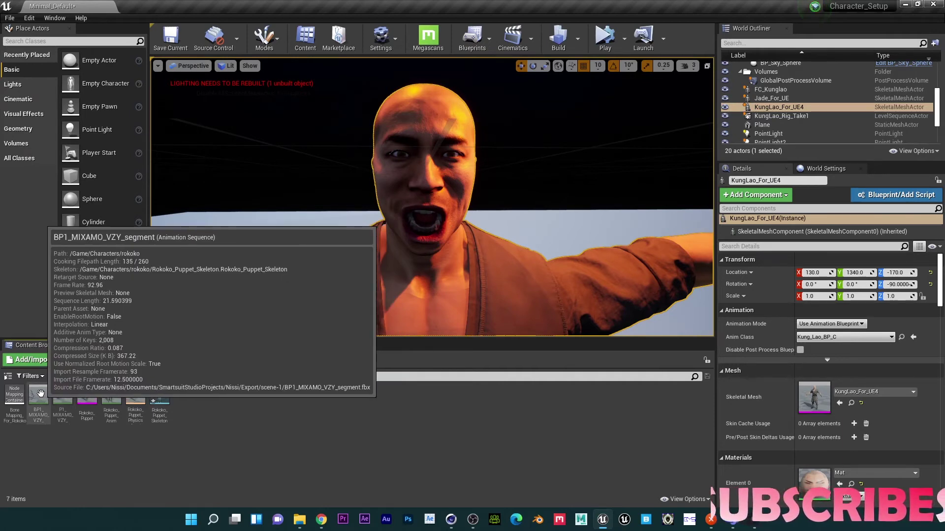
right_click(44, 396)
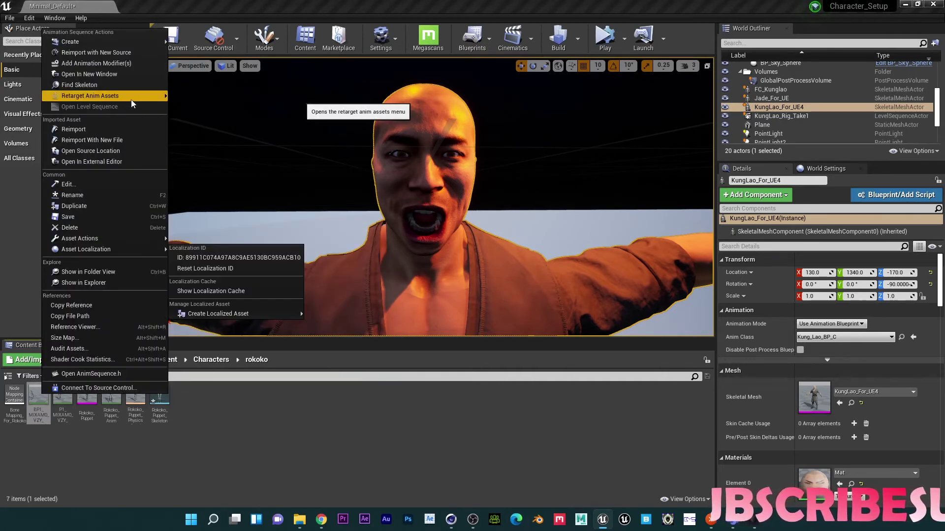
mouse_move(131, 98)
left_click(216, 96)
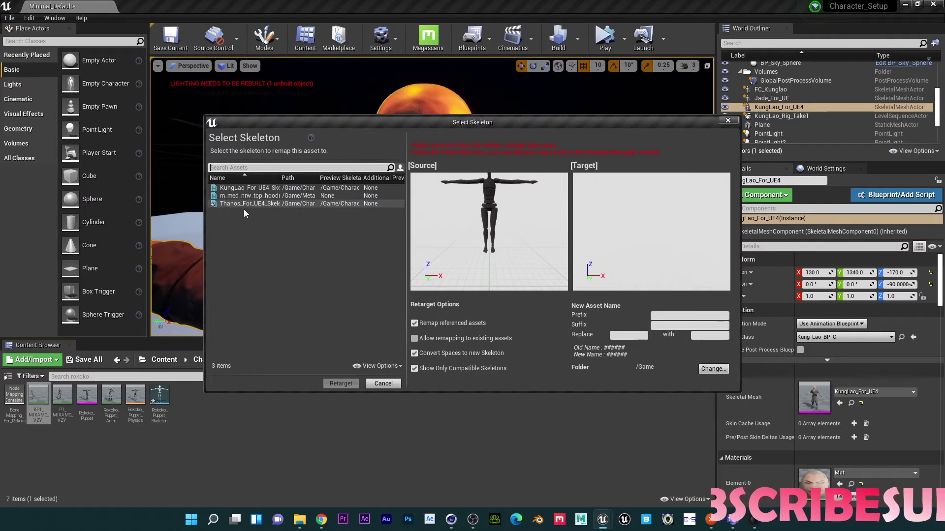
left_click(239, 188)
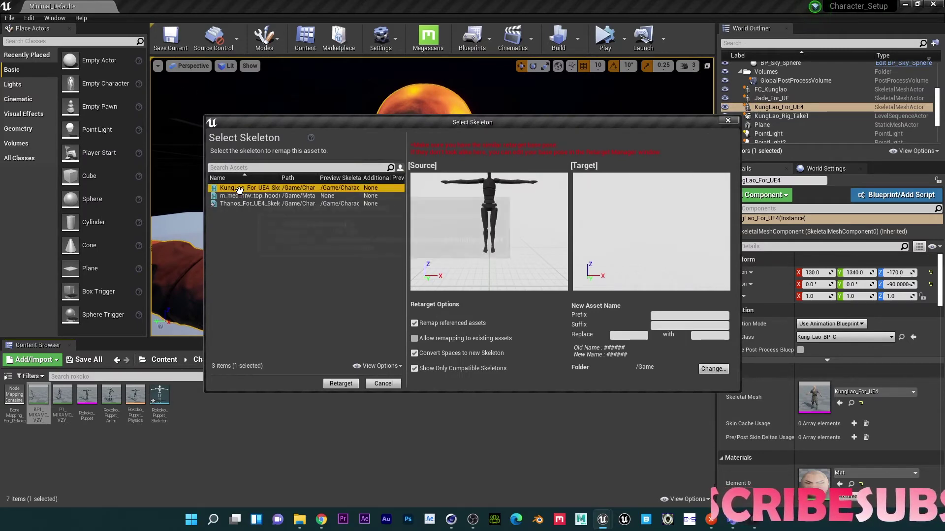
left_click(340, 384)
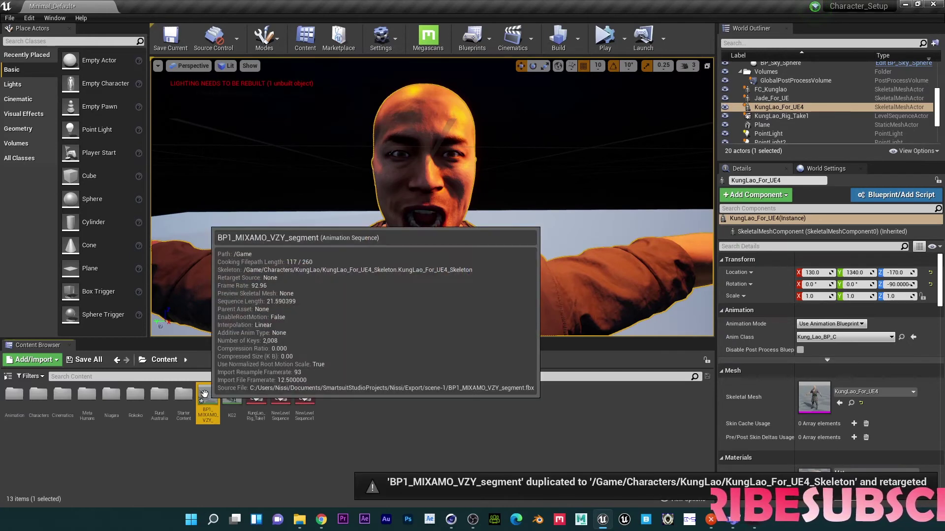
double_click(204, 394)
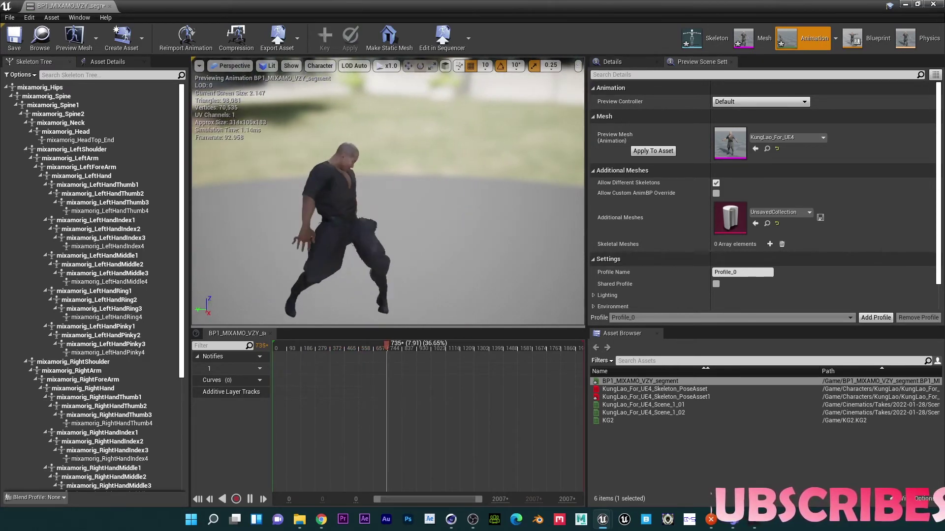
- Watch the retargeted animation play on KungLao up close, then switch to Skeleton mode
right_click_drag(353, 224, 352, 224)
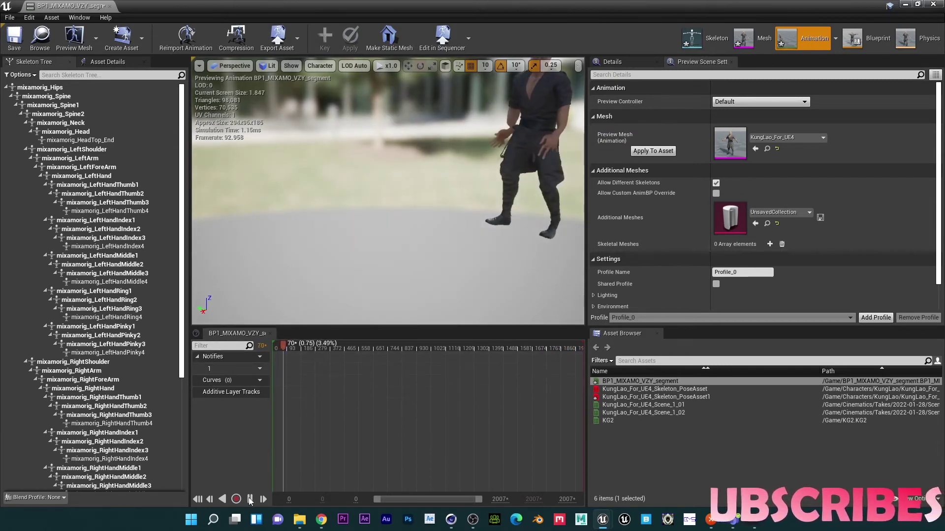
left_click_drag(472, 217, 497, 192)
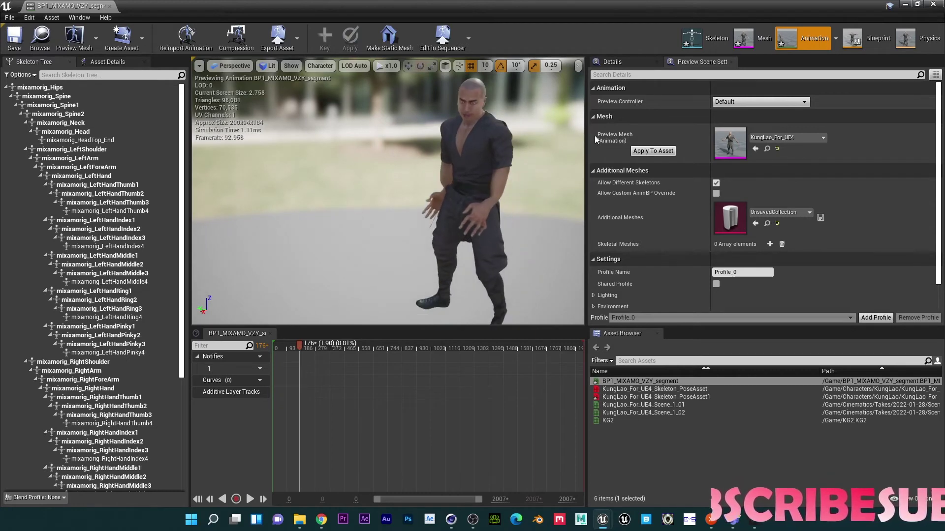
left_click(704, 40)
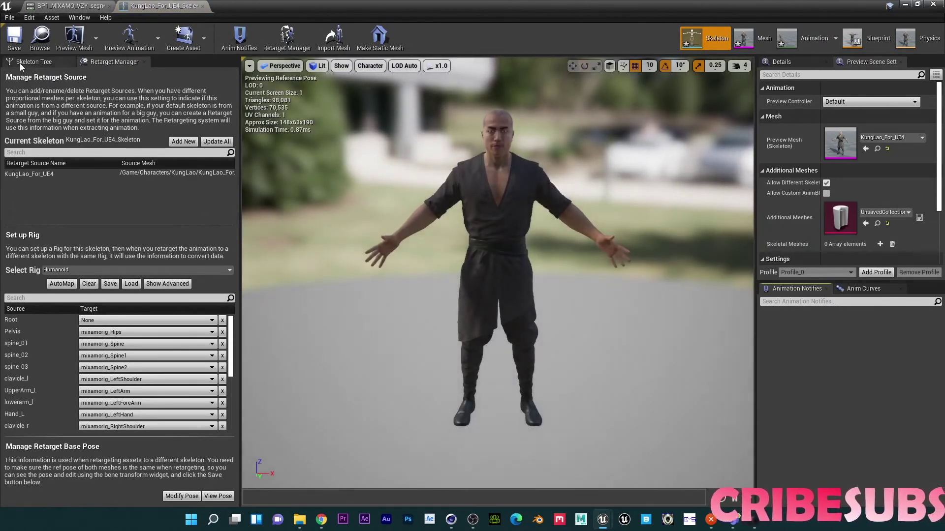
- Show the Skeleton Tree's per-bone translation retargeting options
left_click(32, 62)
scroll(151, 411, "down", 5)
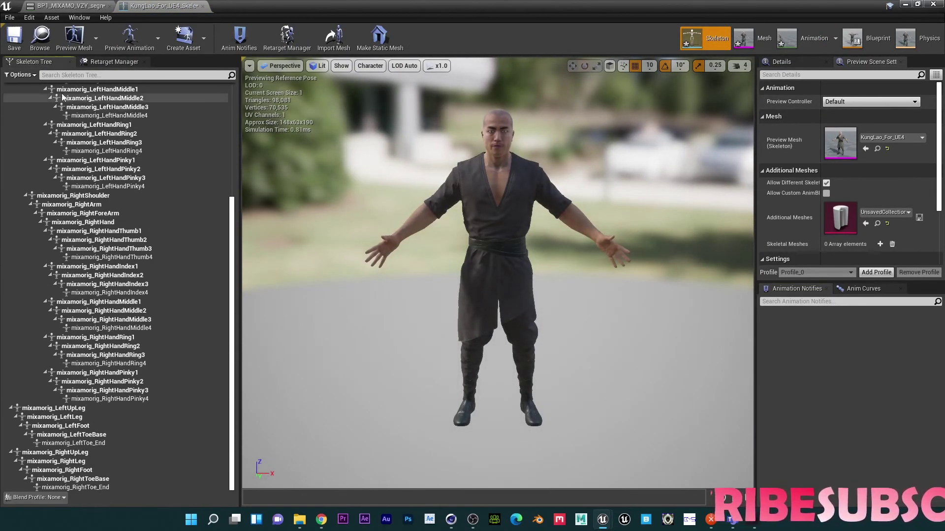
left_click(20, 76)
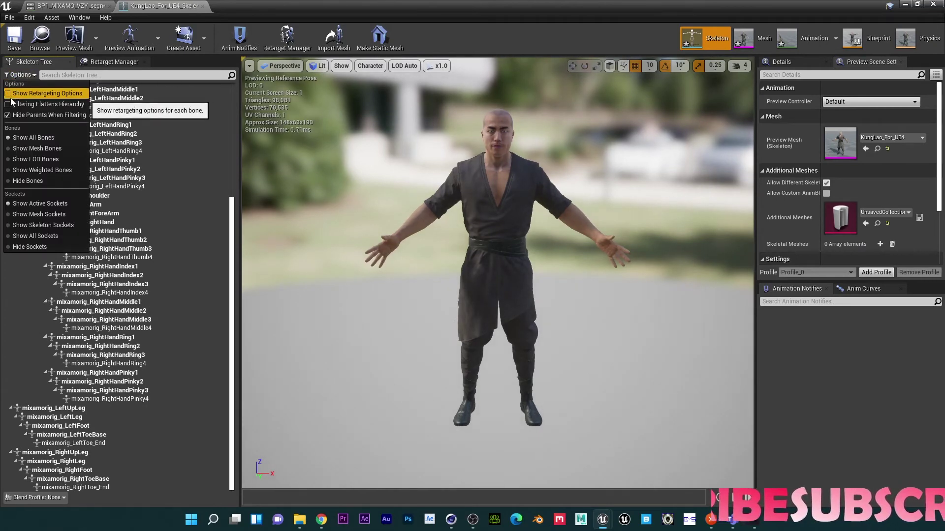
left_click(9, 93)
left_click(143, 317)
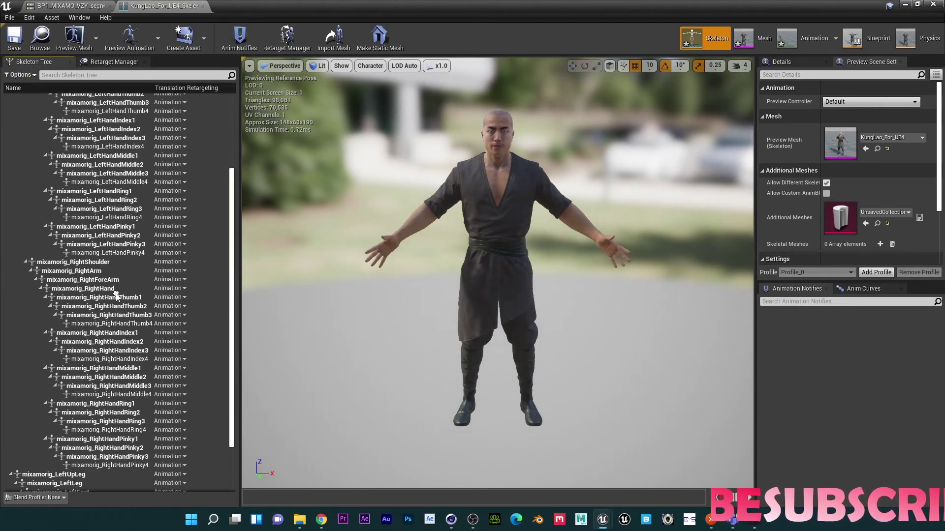
- Set RightHandThumb1 through RightHandThumb4 to Skeleton translation retargeting
left_click(169, 298)
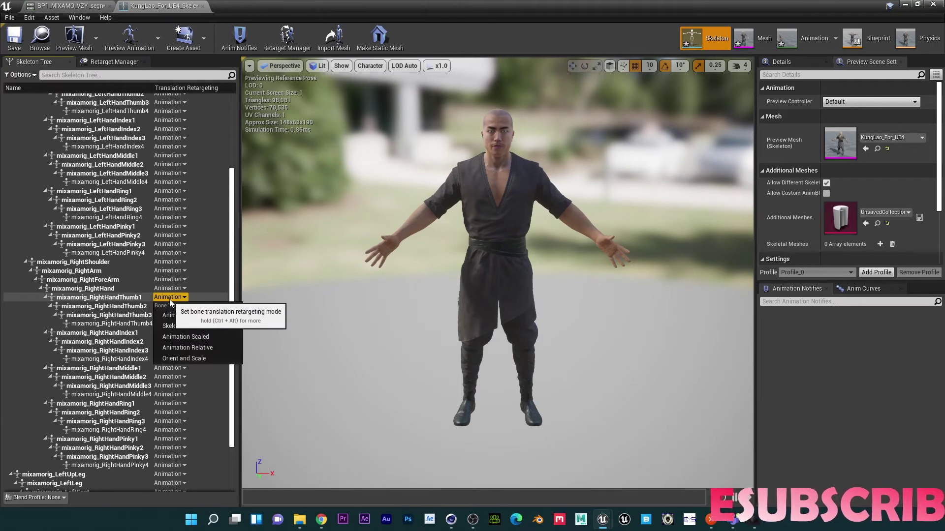
left_click(183, 326)
left_click(171, 306)
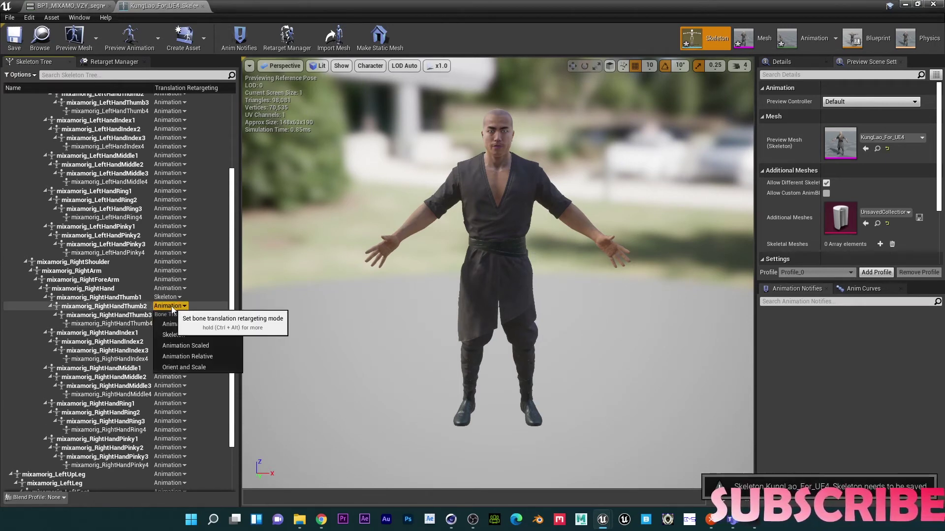
left_click(180, 339)
left_click(168, 315)
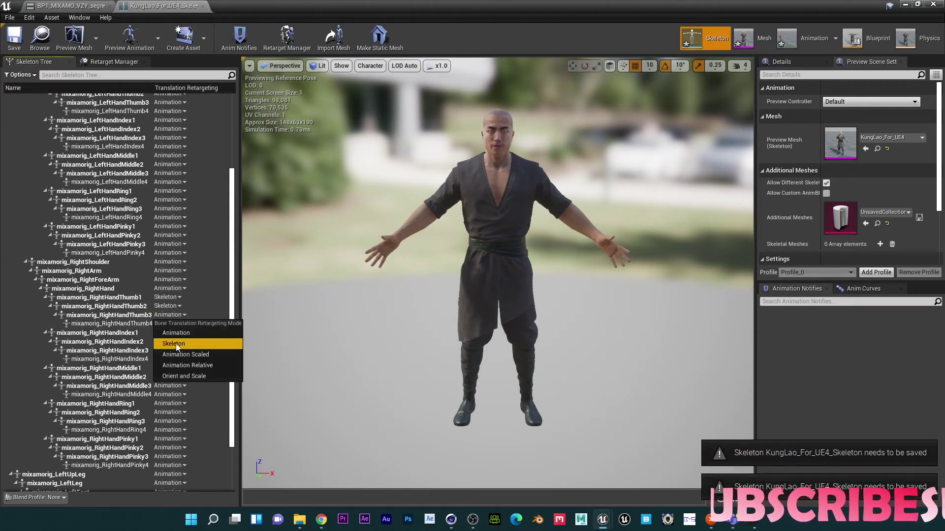
left_click(170, 343)
left_click(168, 324)
left_click(170, 352)
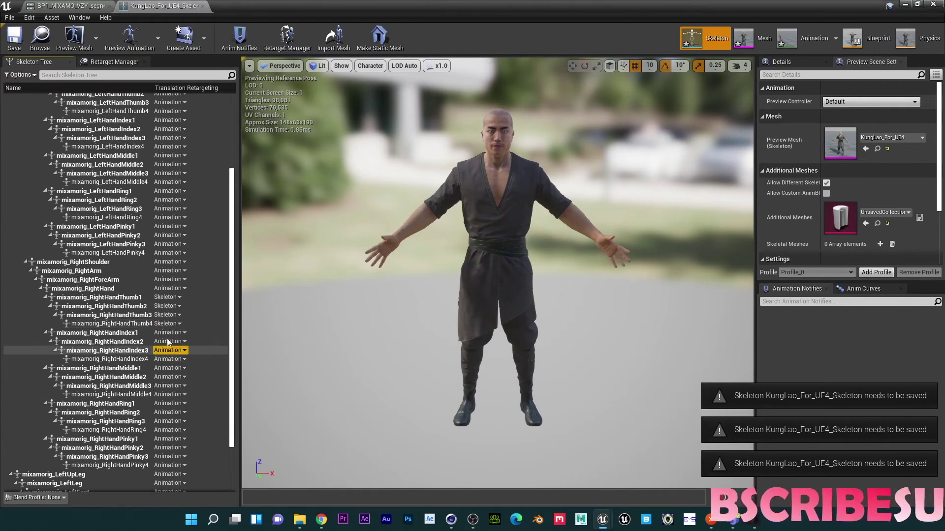
- Set RightHandIndex1 through RightHandIndex4 to Skeleton translation retargeting
left_click(168, 333)
left_click(176, 361)
left_click(170, 342)
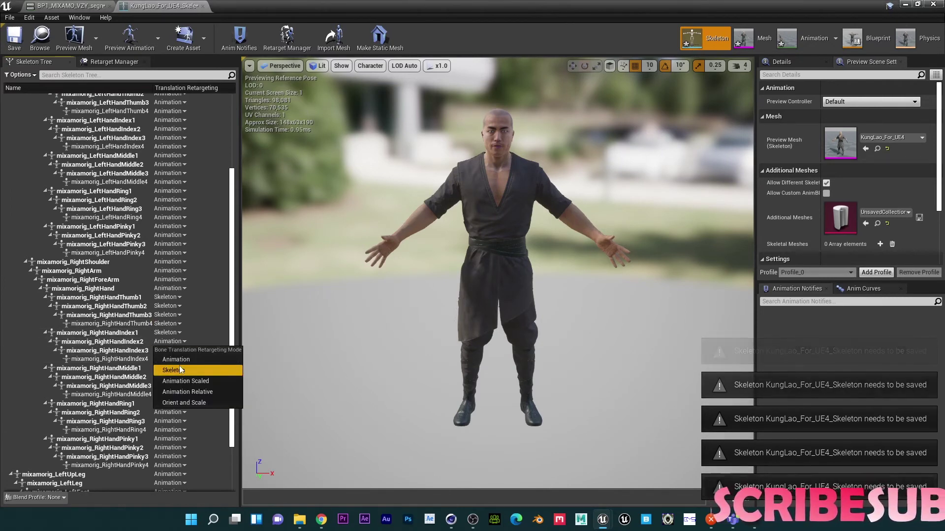
left_click(178, 369)
left_click(168, 350)
left_click(172, 378)
left_click(167, 359)
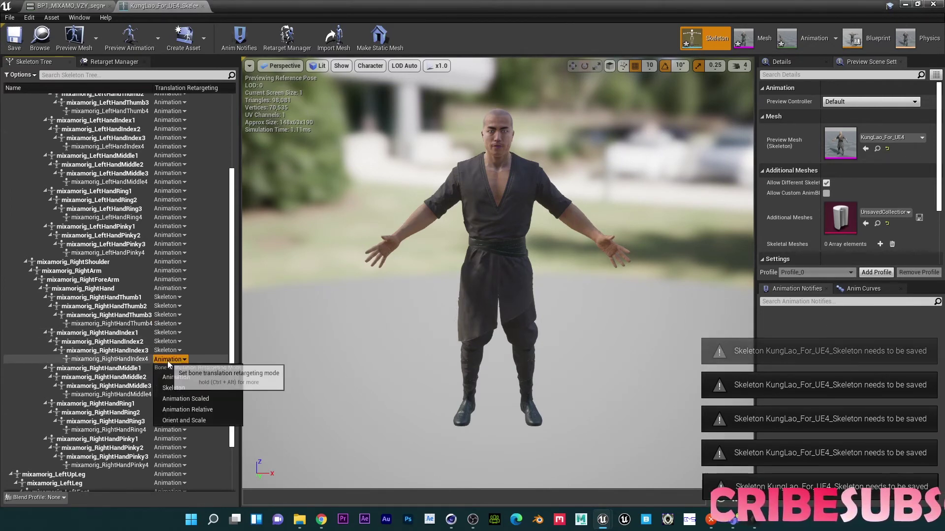
left_click(174, 388)
- Set RightHandMiddle1 through RightHandMiddle4 to Skeleton translation retargeting
left_click(167, 368)
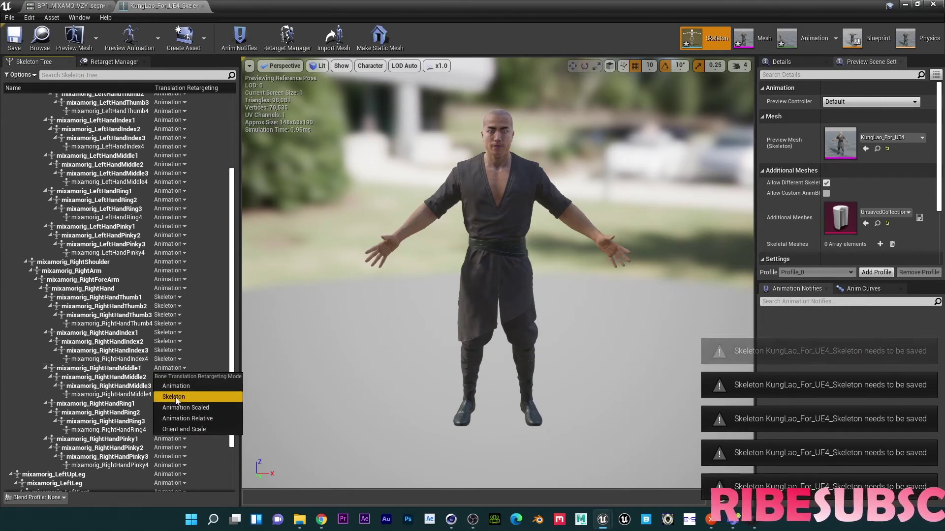
left_click(172, 390)
left_click(171, 377)
left_click(170, 403)
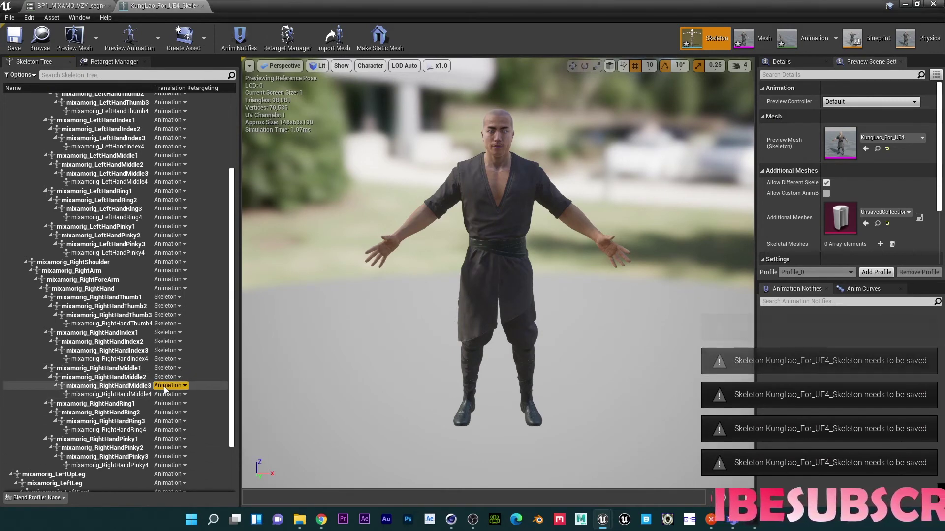
left_click(170, 386)
left_click(171, 415)
left_click(167, 395)
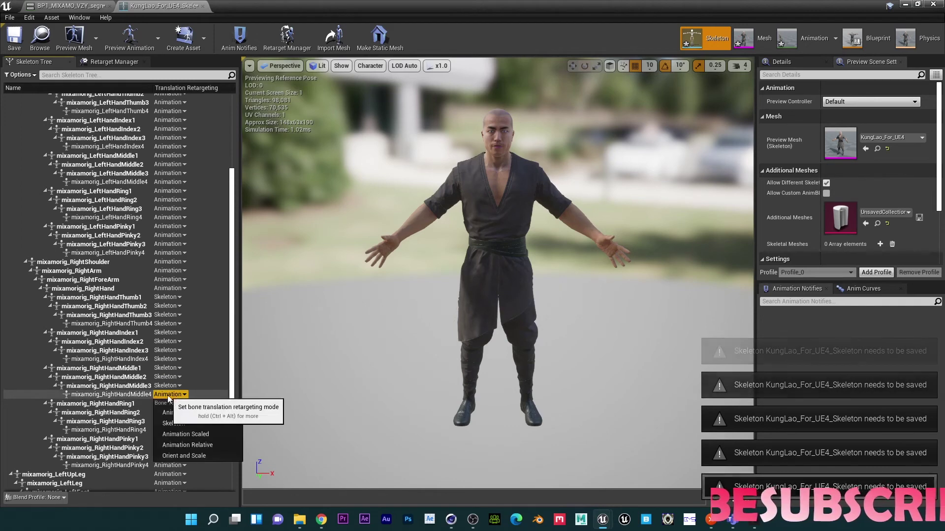
left_click(172, 422)
- Set RightHandRing1 through RightHandRing4 to Skeleton translation retargeting
left_click(168, 406)
left_click(173, 432)
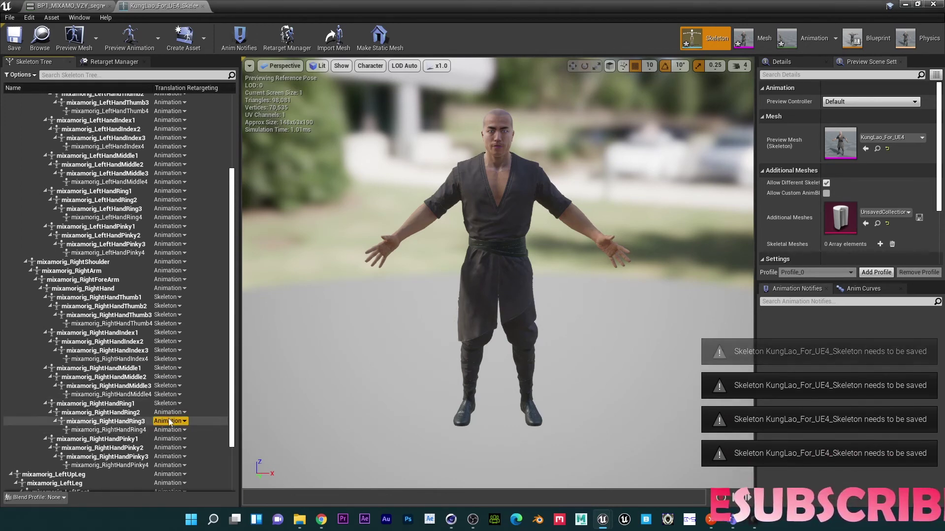
left_click(168, 414)
left_click(174, 442)
left_click(169, 421)
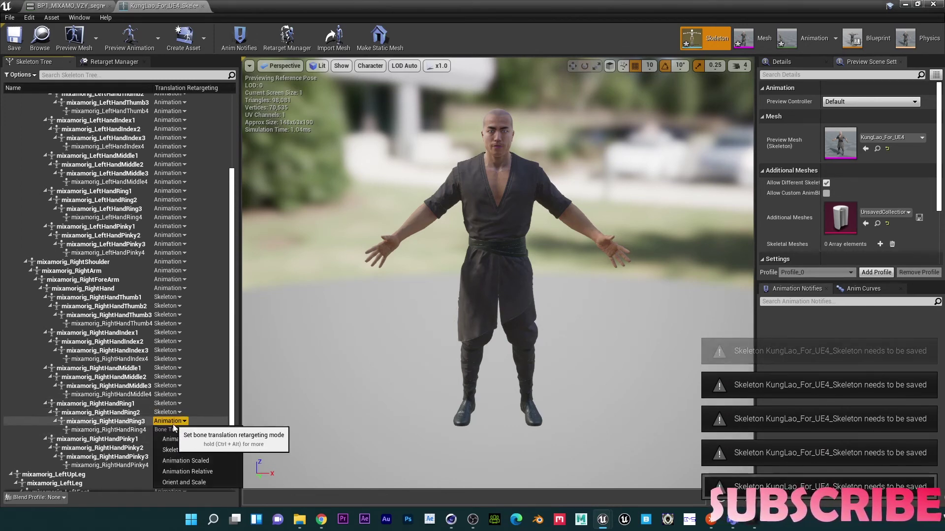
left_click(172, 449)
left_click(167, 431)
left_click(175, 451)
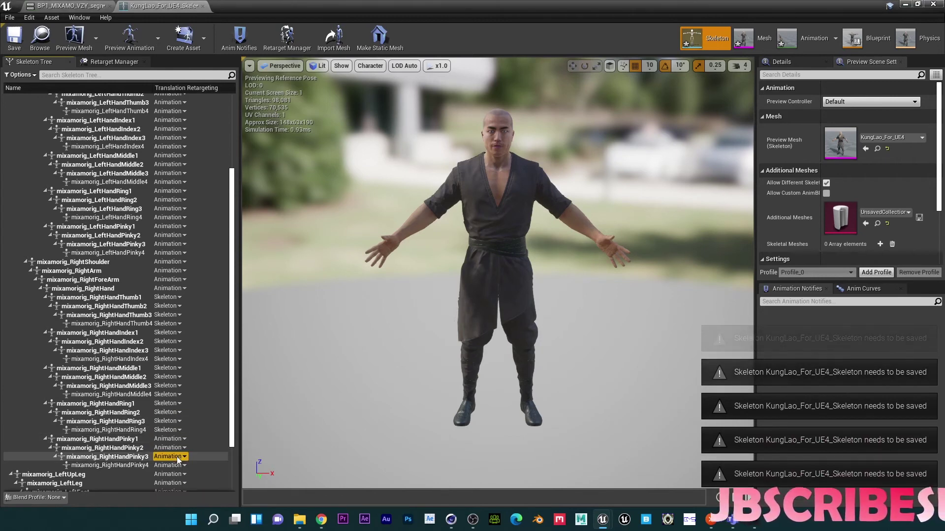
- Set RightHandPinky1 through RightHandPinky4 to Skeleton, then return to the animation preview
scroll(178, 442, "down", 3)
left_click(169, 393)
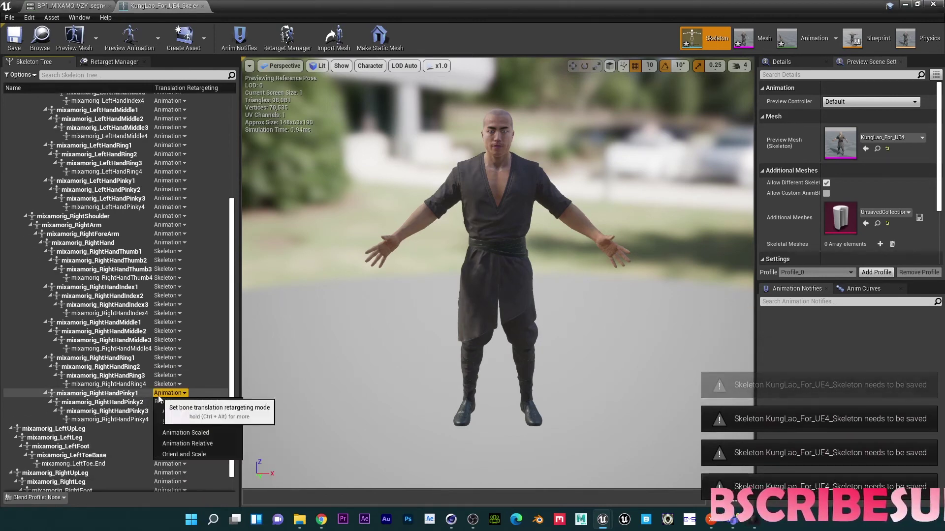
left_click(173, 422)
left_click(169, 402)
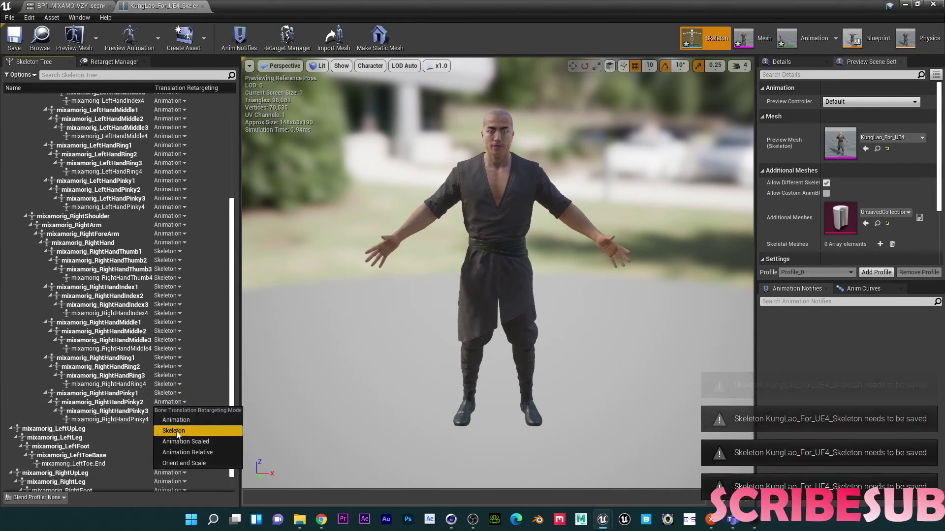
left_click(173, 430)
left_click(168, 411)
left_click(175, 440)
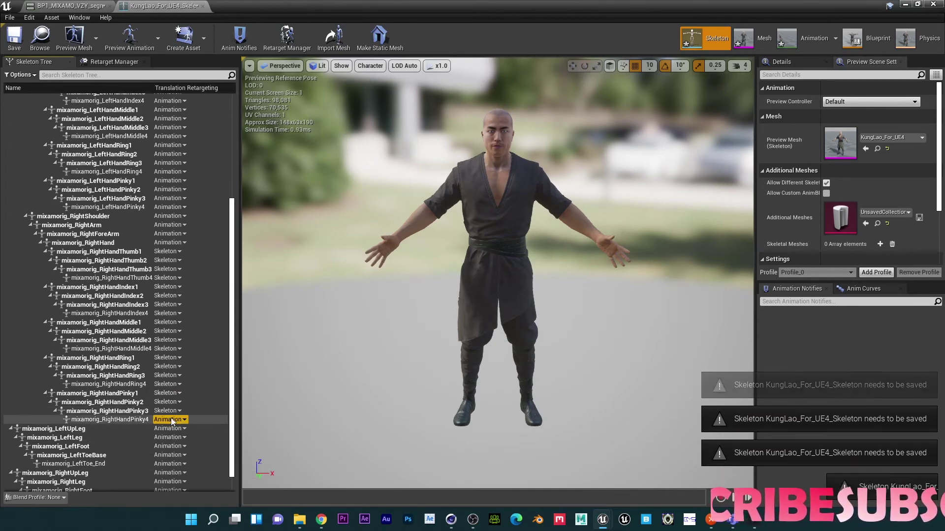
left_click(170, 419)
left_click(143, 420)
left_click(168, 419)
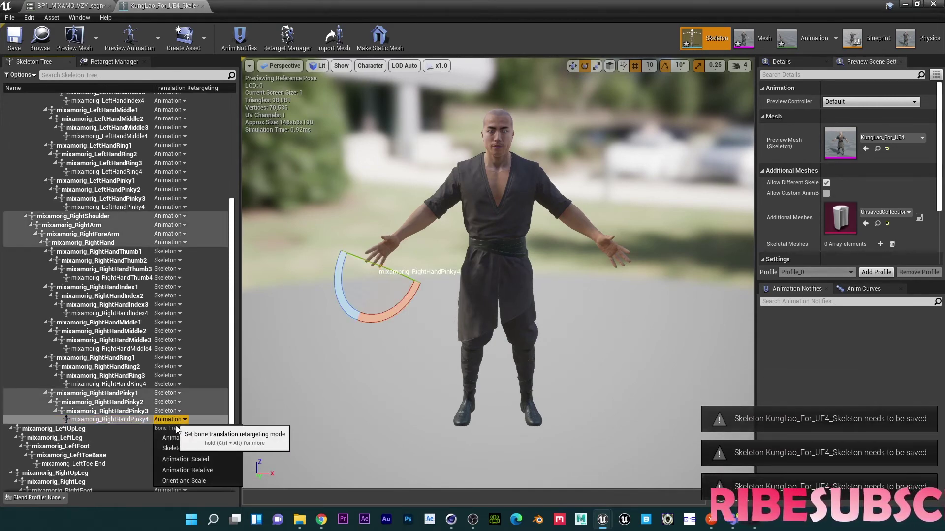
left_click(174, 448)
scroll(121, 371, "down", 1)
scroll(121, 370, "up", 2)
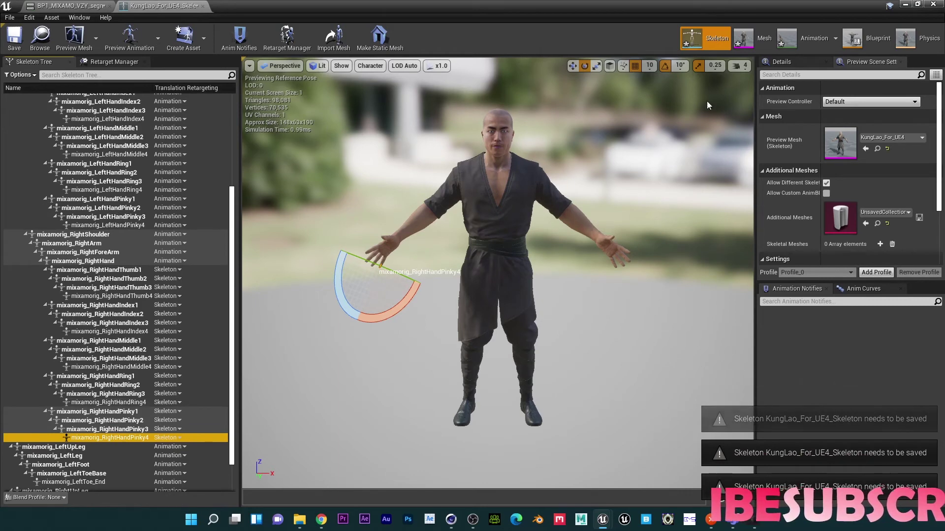
left_click(798, 45)
scroll(421, 249, "up", 6)
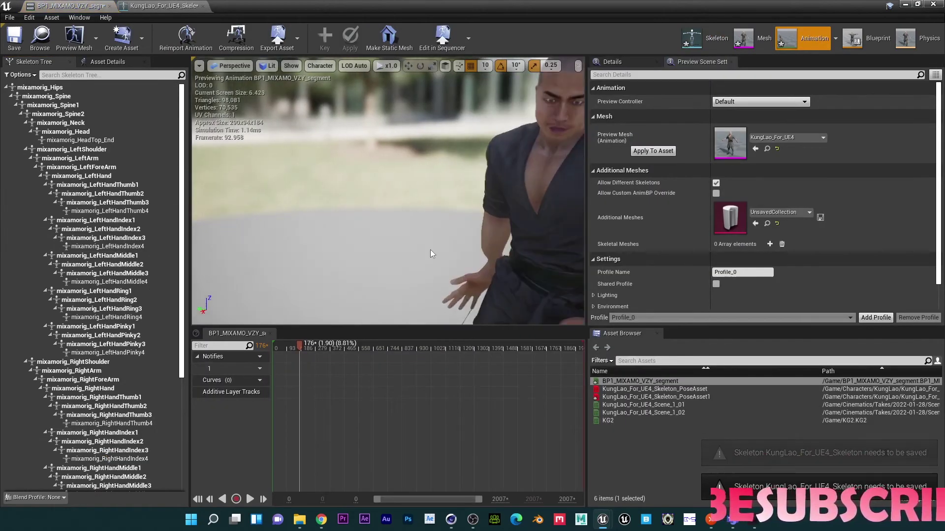
- Inspect the character's hand close up, then reopen the skeleton's per-bone retargeting settings
left_click_drag(364, 239, 314, 235)
left_click_drag(396, 215, 366, 216)
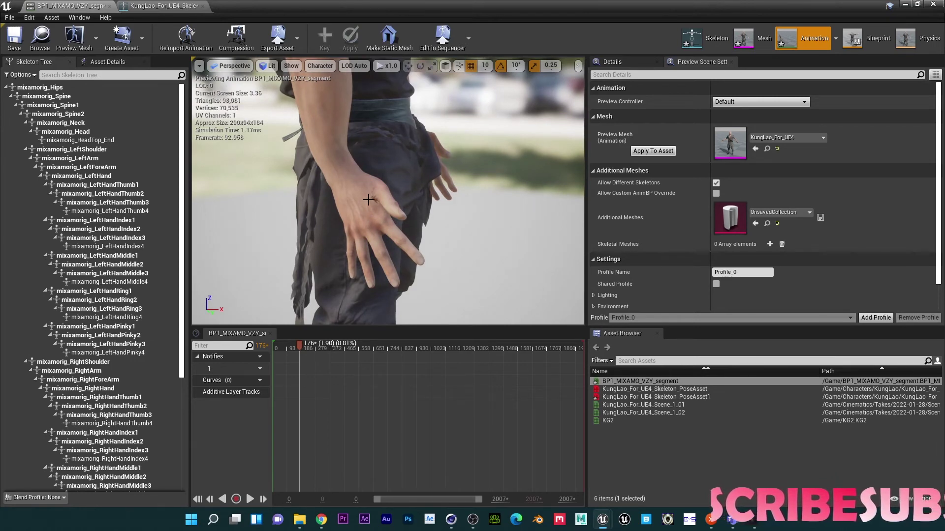
mouse_move(366, 193)
left_mouse_down()
mouse_move(357, 194)
mouse_move(359, 211)
mouse_move(352, 201)
mouse_move(375, 207)
left_mouse_up()
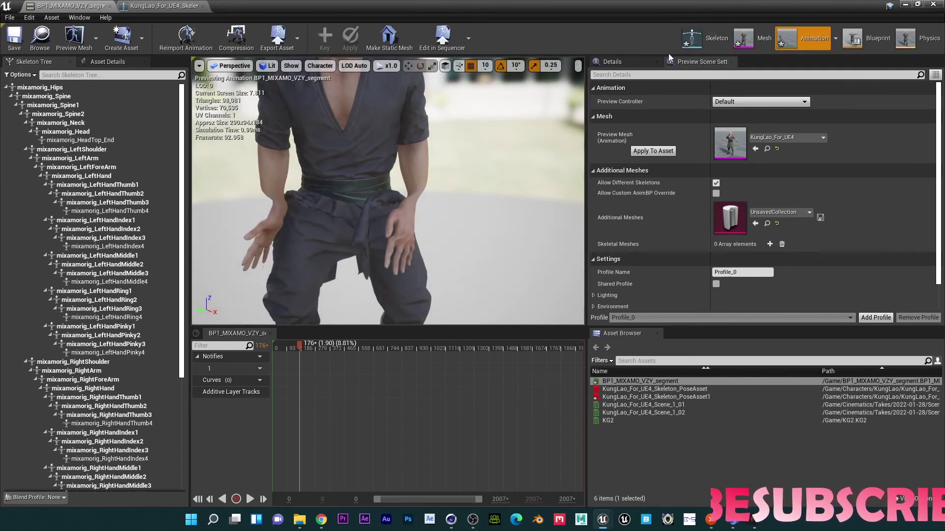
left_click(710, 32)
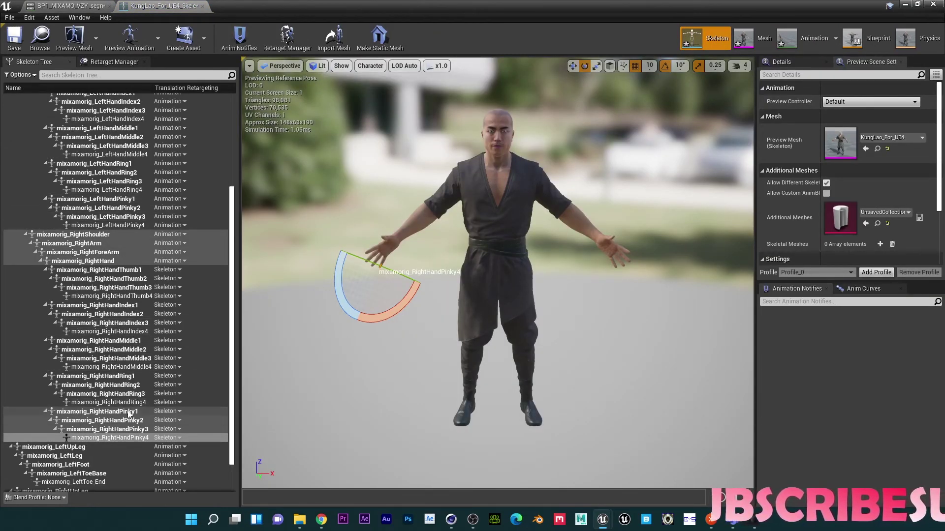
- Set mixamorig_RightHand's translation retargeting to Skeleton
scroll(122, 391, "down", 3)
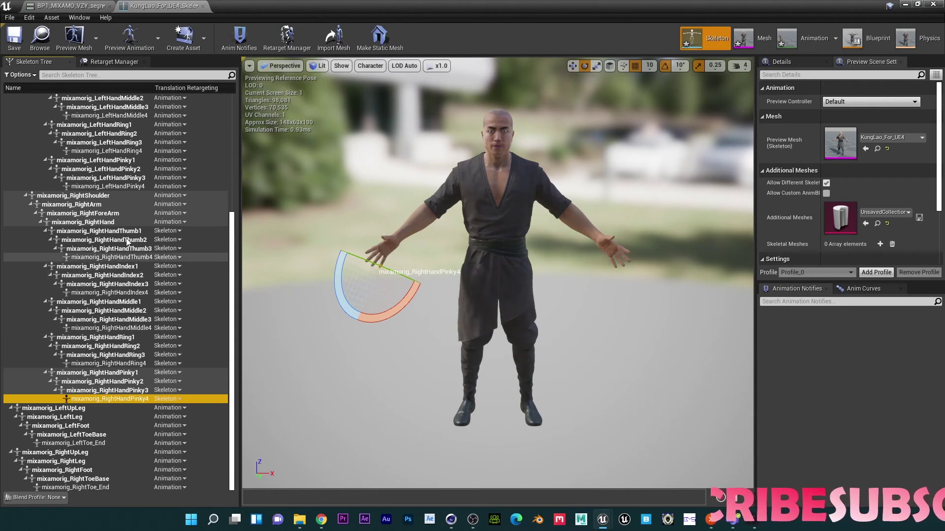
left_click(173, 222)
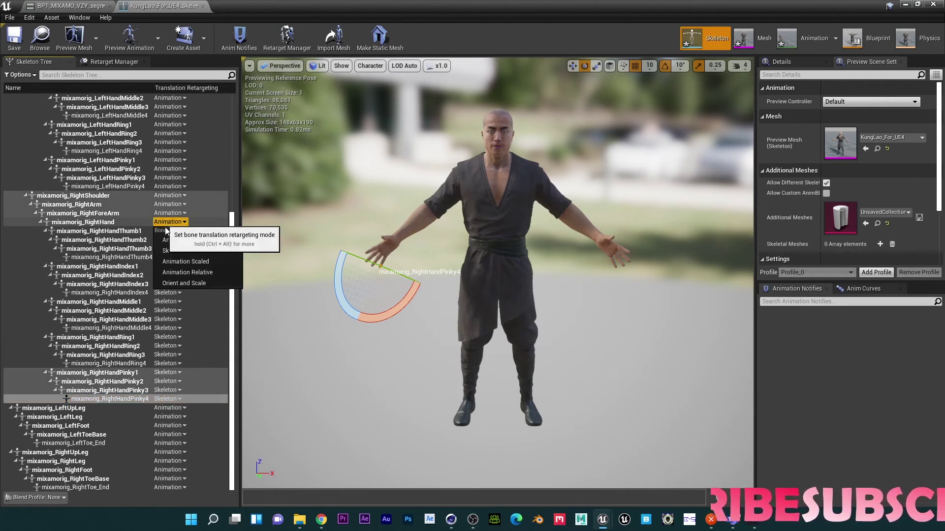
left_click(173, 250)
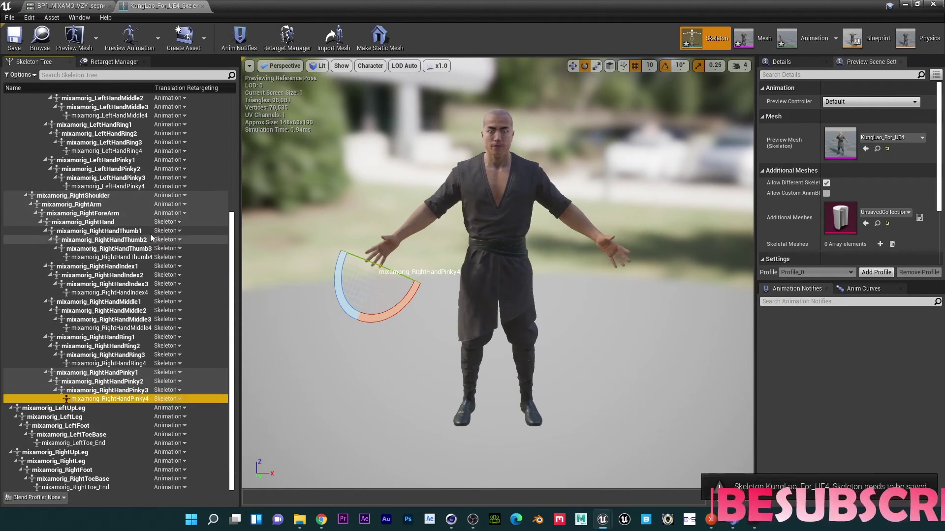
scroll(150, 295, "up", 5)
scroll(150, 300, "up", 8)
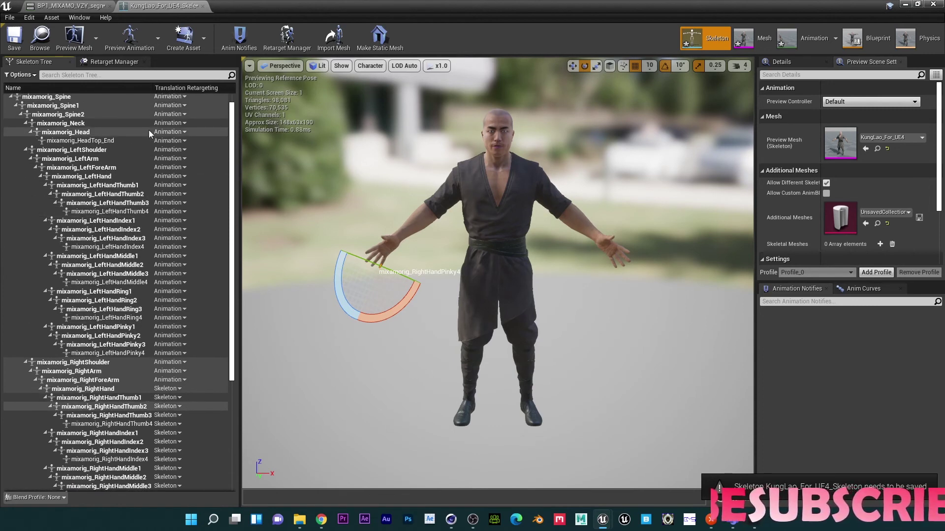
- Set LeftHand and LeftHandThumb1 through LeftHandThumb4 to Skeleton translation retargeting
left_click(167, 175)
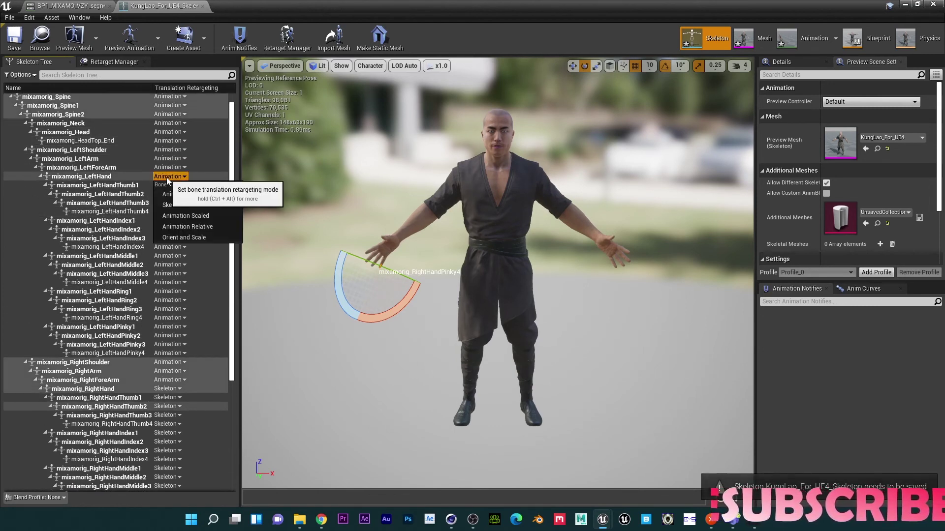
left_click(173, 205)
left_click(169, 186)
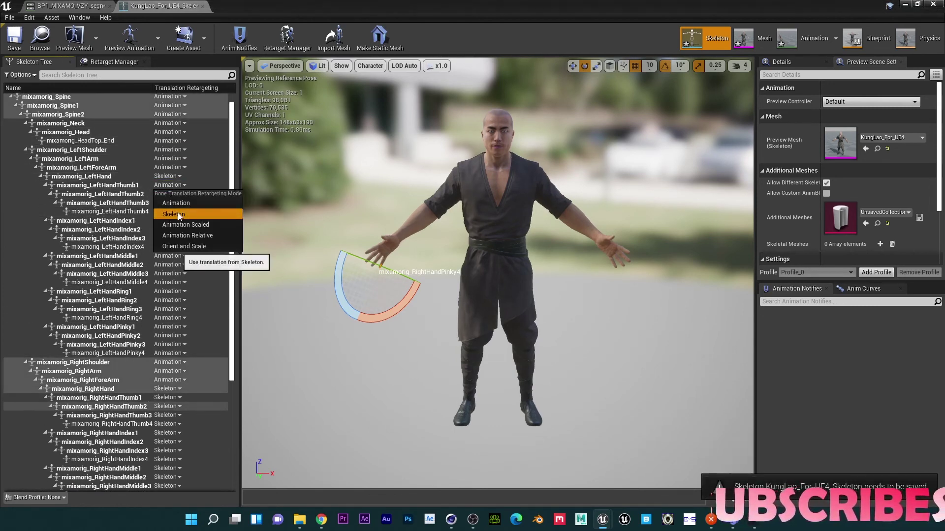
left_click(173, 213)
left_click(169, 193)
left_click(173, 222)
left_click(169, 203)
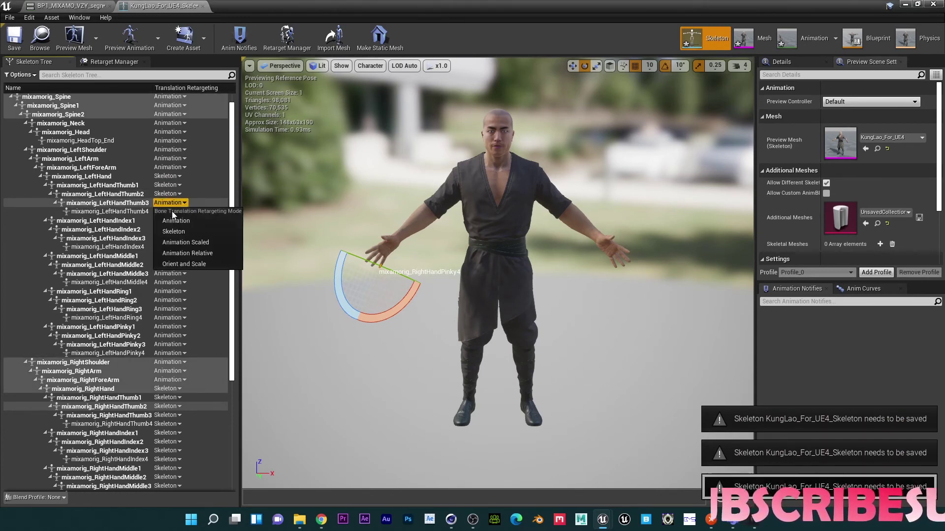
left_click(175, 230)
left_click(171, 212)
left_click(175, 240)
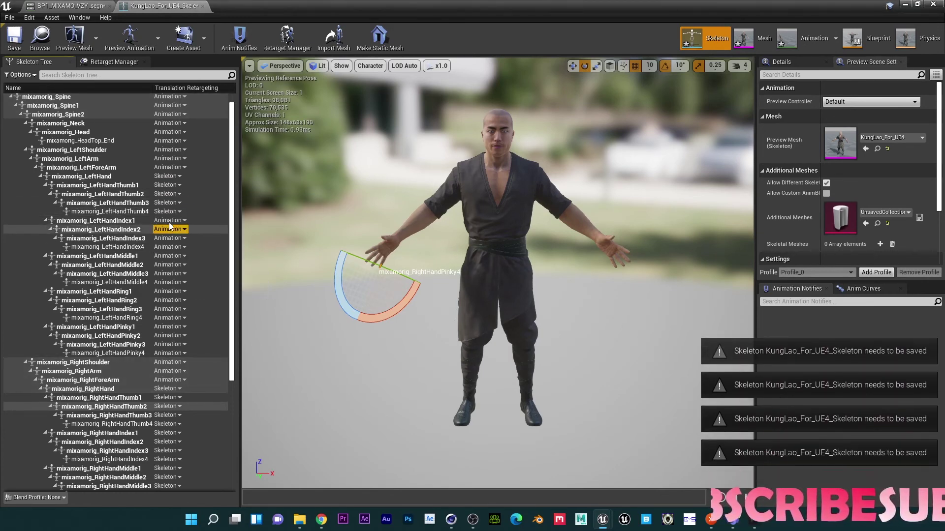
- Set LeftHandIndex1 through LeftHandIndex4 to Skeleton translation retargeting
left_click(168, 220)
left_click(172, 249)
left_click(169, 229)
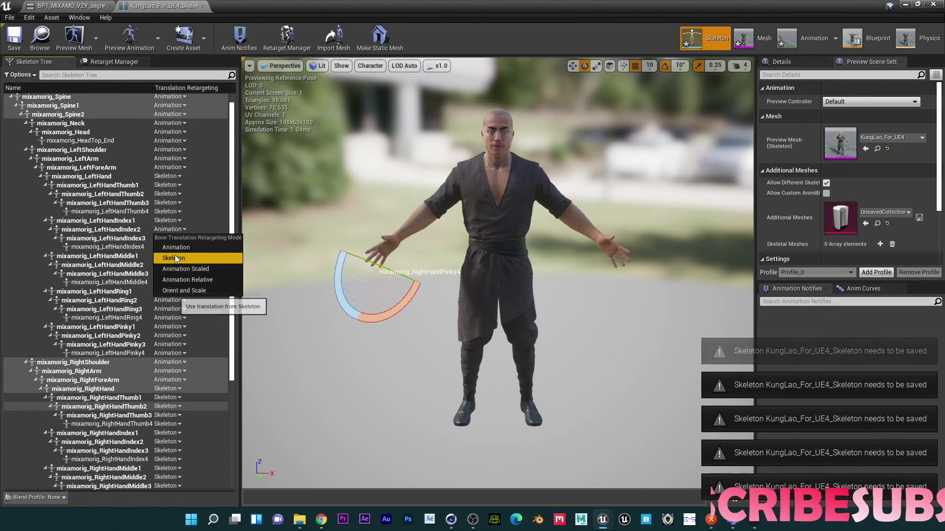
left_click(174, 258)
left_click(169, 238)
left_click(172, 267)
left_click(168, 247)
left_click(172, 275)
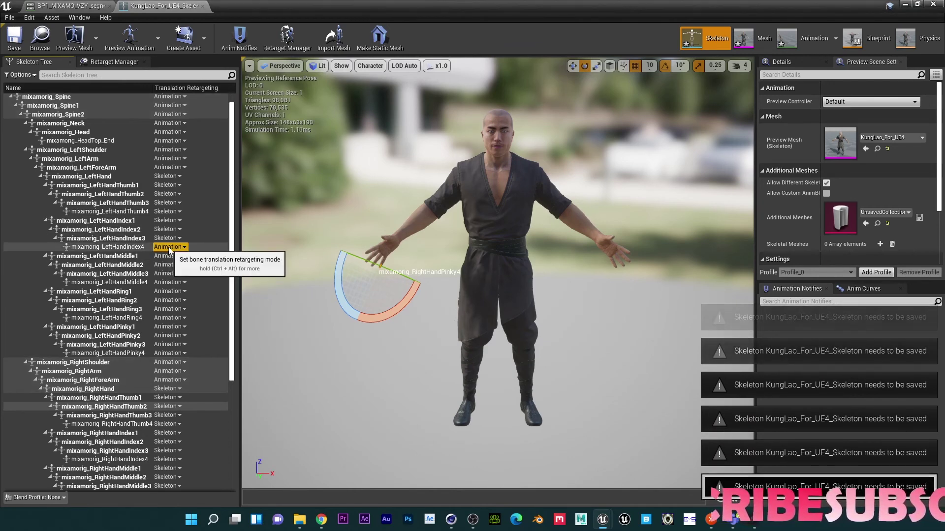
left_click(173, 265)
left_click(172, 259)
- Set LeftHandMiddle1, Middle2 and Middle4 to Skeleton translation retargeting
left_click(172, 259)
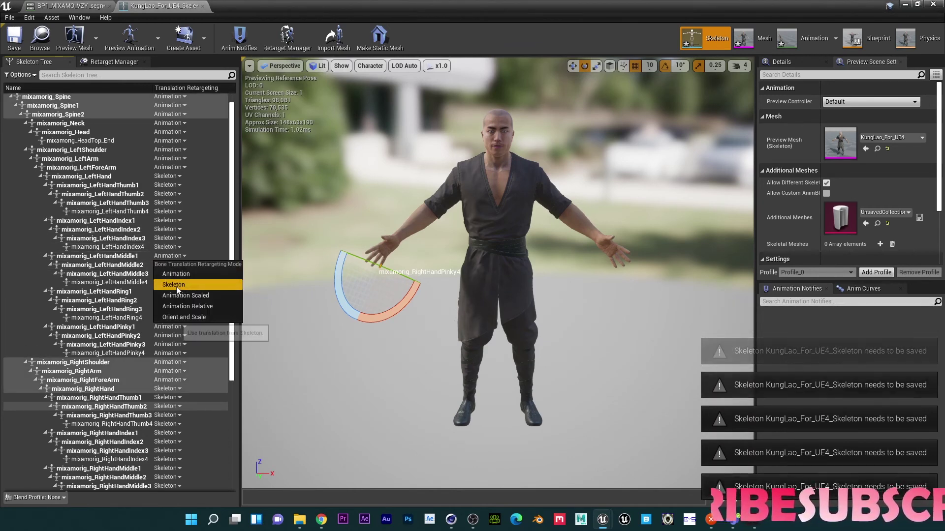
left_click(176, 286)
left_click(170, 265)
left_click(176, 293)
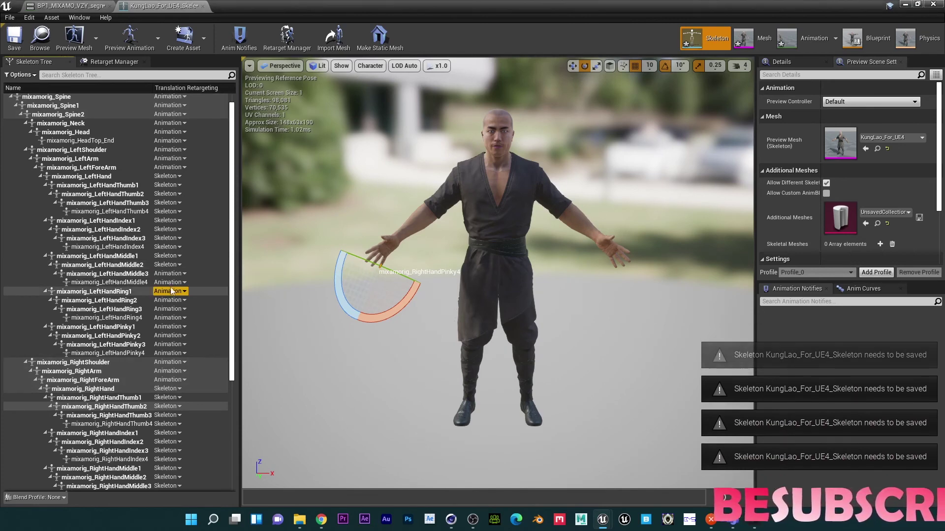
left_click(170, 274)
left_click(170, 283)
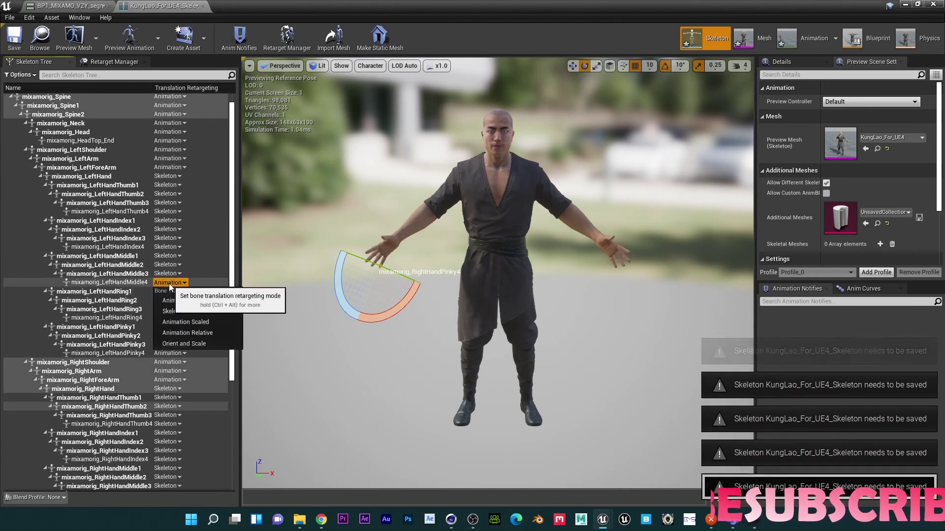
left_click(176, 311)
- Set LeftHandRing1, Ring2 and Ring4 to Skeleton translation retargeting
left_click(168, 292)
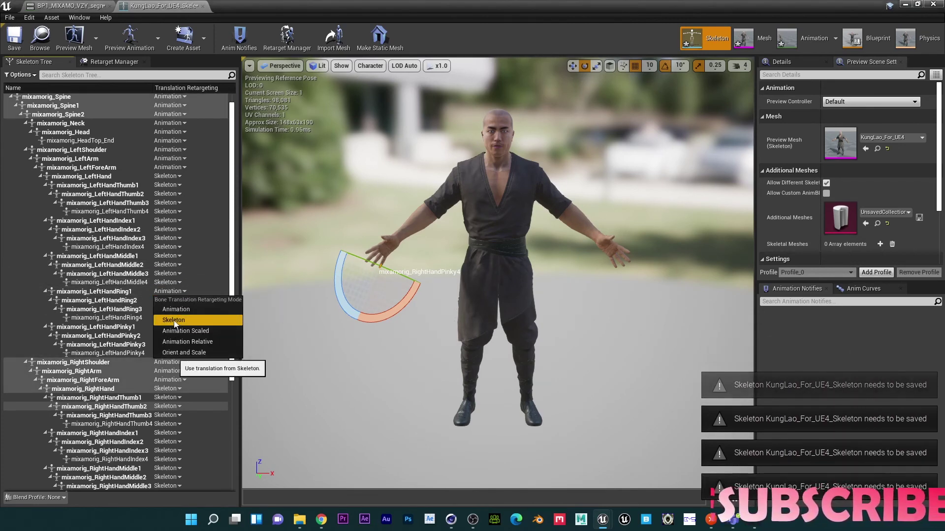
left_click(174, 321)
left_click(168, 300)
left_click(174, 328)
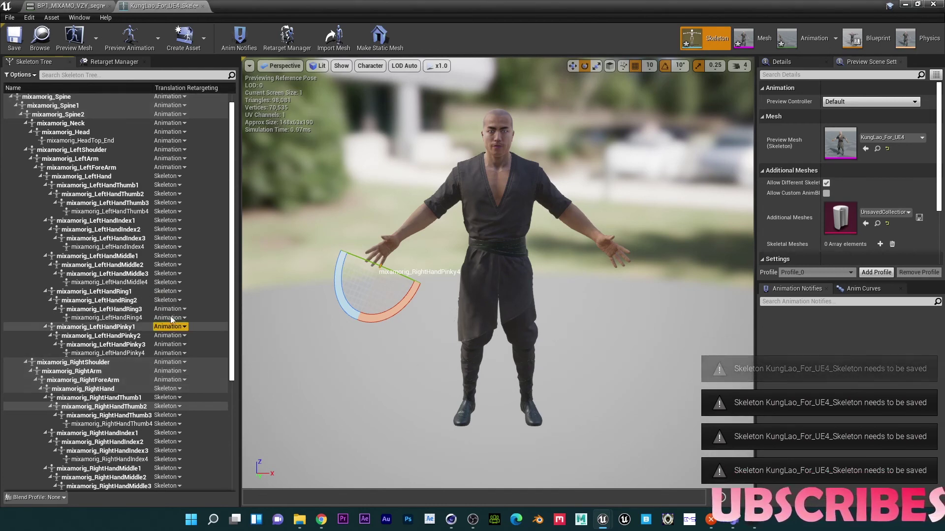
left_click(168, 318)
left_click(174, 347)
- Set LeftHandPinky1 through LeftHandPinky4 to Skeleton translation retargeting
left_click(168, 326)
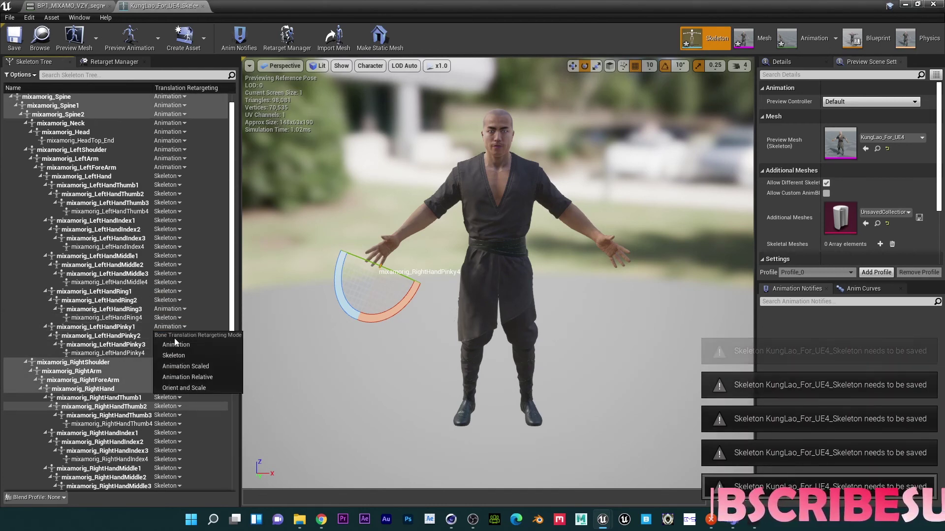
left_click(173, 351)
left_click(167, 335)
left_click(166, 363)
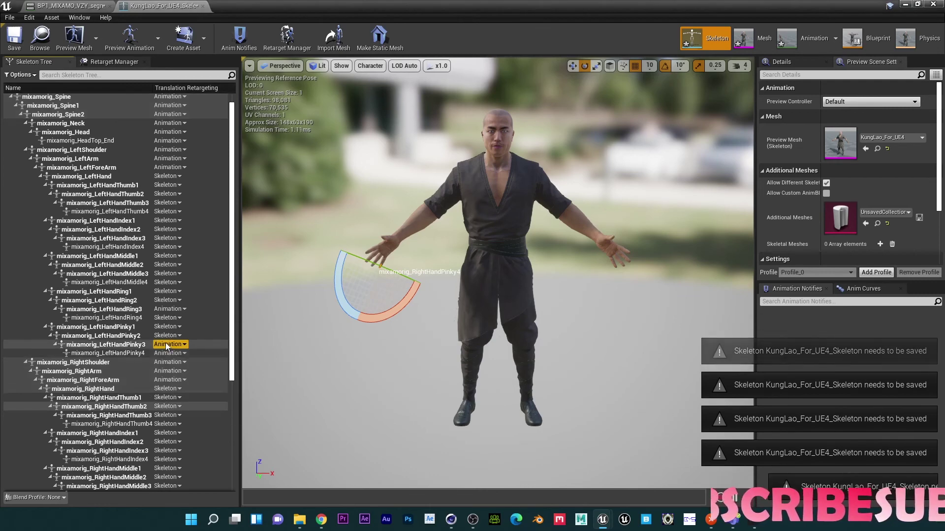
left_click(166, 343)
left_click(167, 373)
left_click(167, 354)
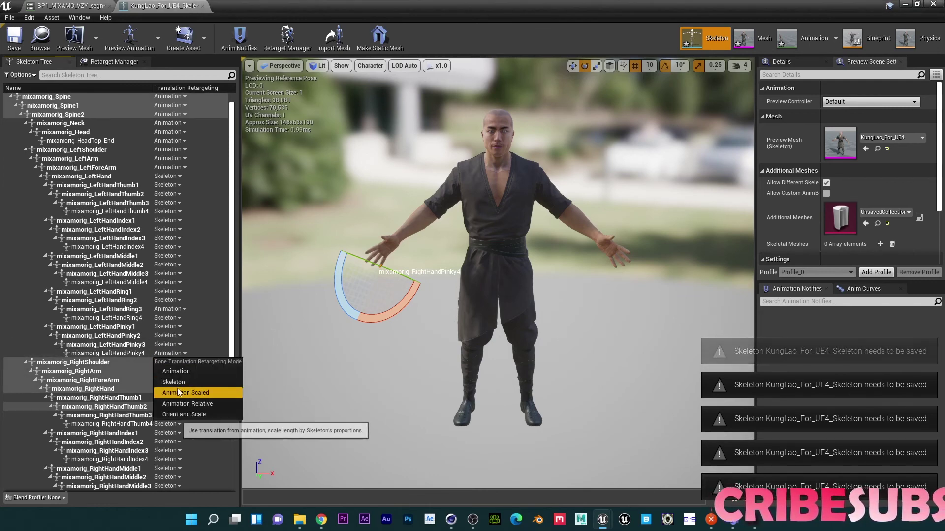
left_click(177, 388)
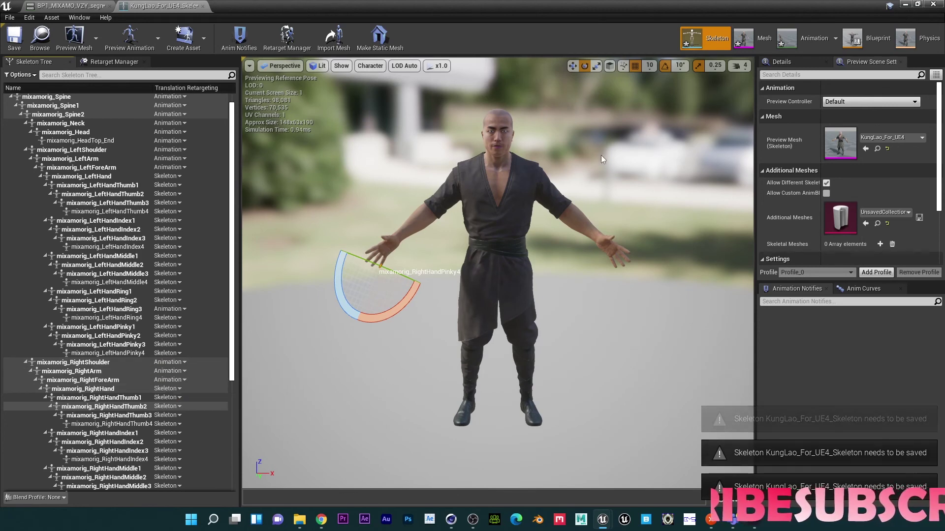
- Return to the BP1_MIXAMO_VZY_segment animation preview and zoom out to show the whole KungLao character
left_click(760, 40)
left_click(817, 41)
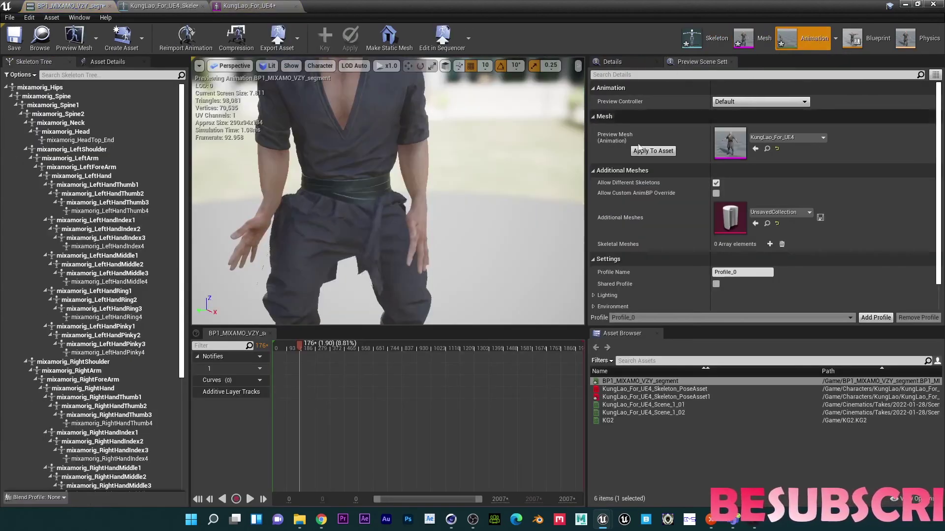
mouse_move(381, 189)
left_mouse_down()
mouse_move(381, 212)
mouse_move(356, 182)
mouse_move(356, 193)
mouse_move(396, 185)
mouse_move(396, 194)
mouse_move(396, 182)
left_mouse_up()
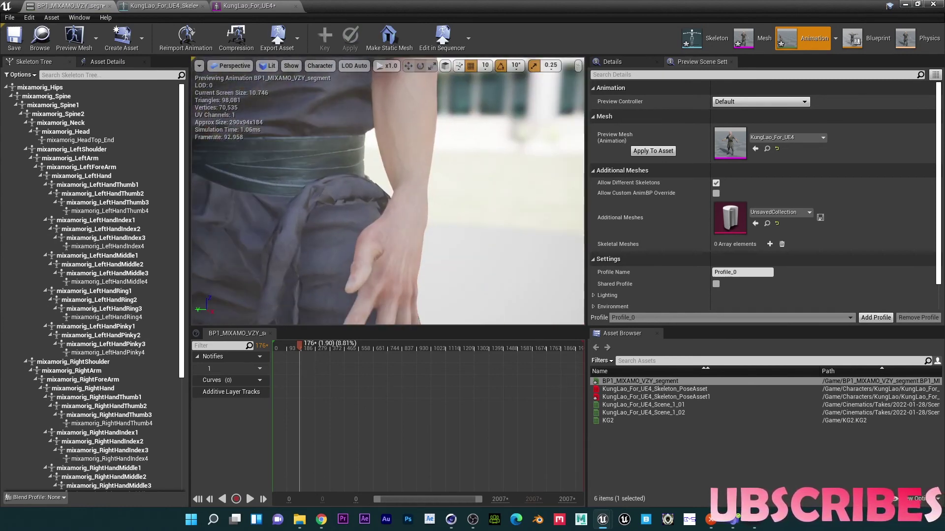
mouse_move(406, 241)
left_mouse_down()
mouse_move(378, 256)
mouse_move(375, 247)
mouse_move(383, 253)
mouse_move(418, 236)
left_mouse_up()
mouse_move(416, 190)
left_mouse_down()
mouse_move(415, 204)
mouse_move(407, 188)
left_mouse_up()
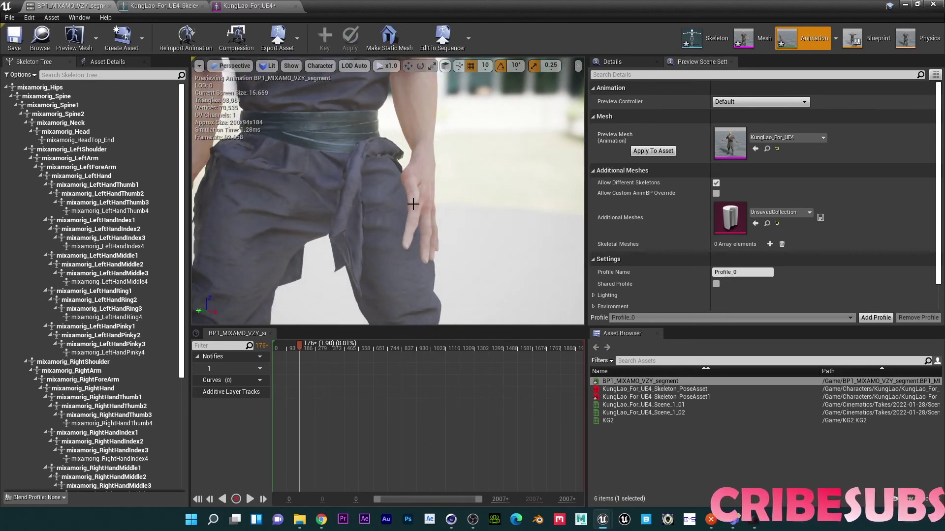
left_click_drag(303, 150, 336, 158)
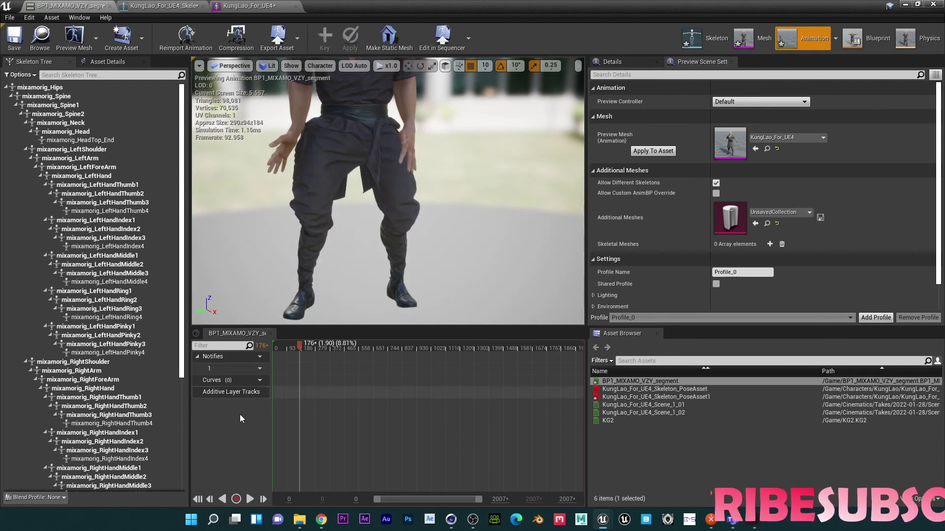
left_click_drag(328, 142, 332, 165)
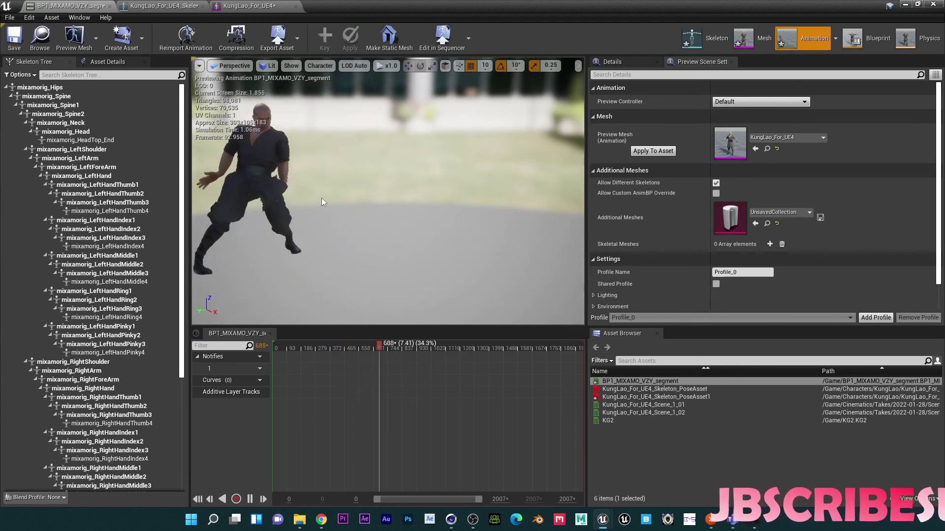
key("f")
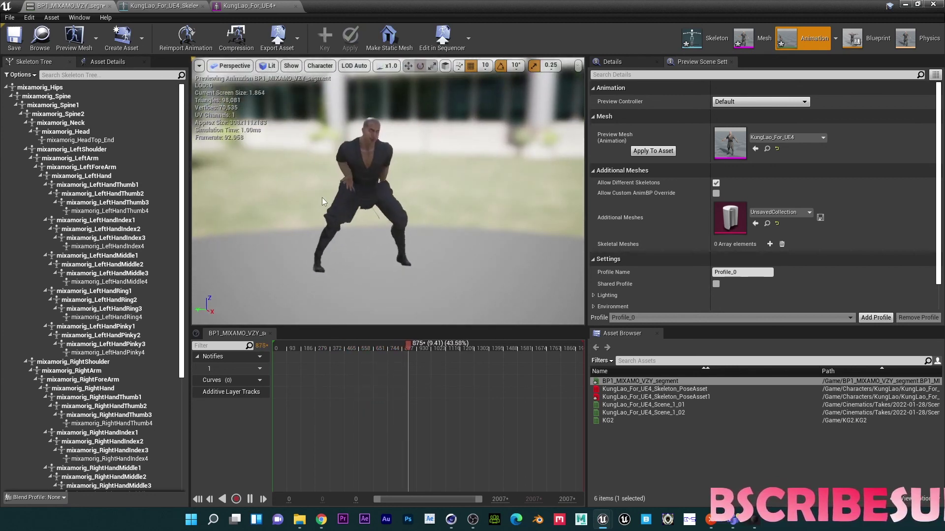